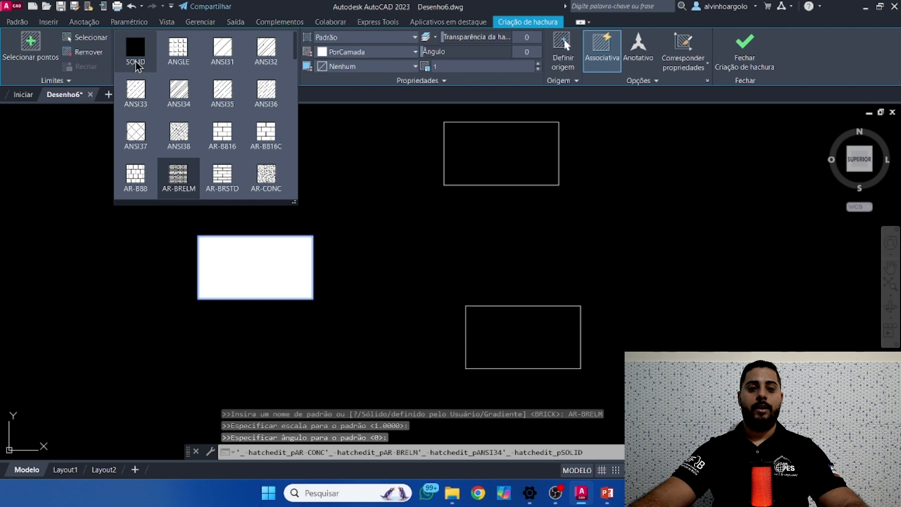
Step: Leave the hatch creation command and open the rectangle's solid fill in the hatch editor to examine its pattern and property options
{"action": "key", "text": "Escape"}
{"action": "key", "text": "Escape"}
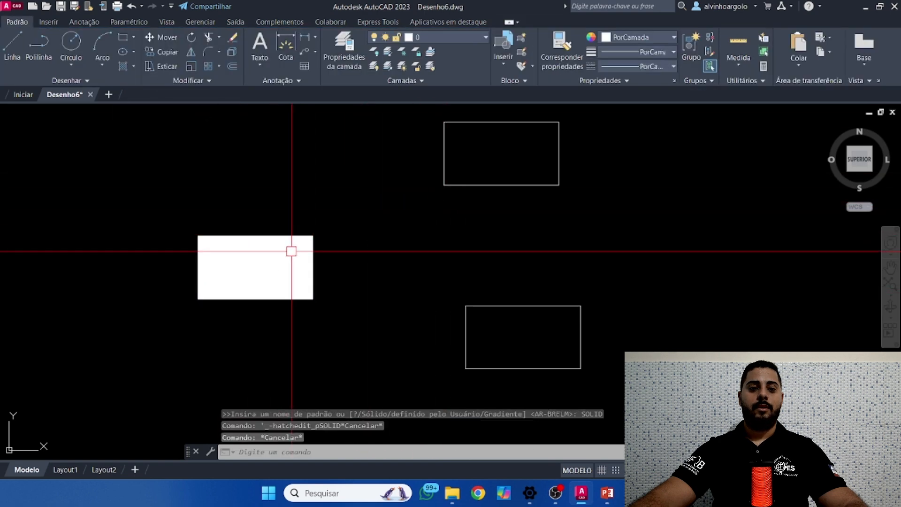
{"action": "left_click", "coordinate": [306, 242]}
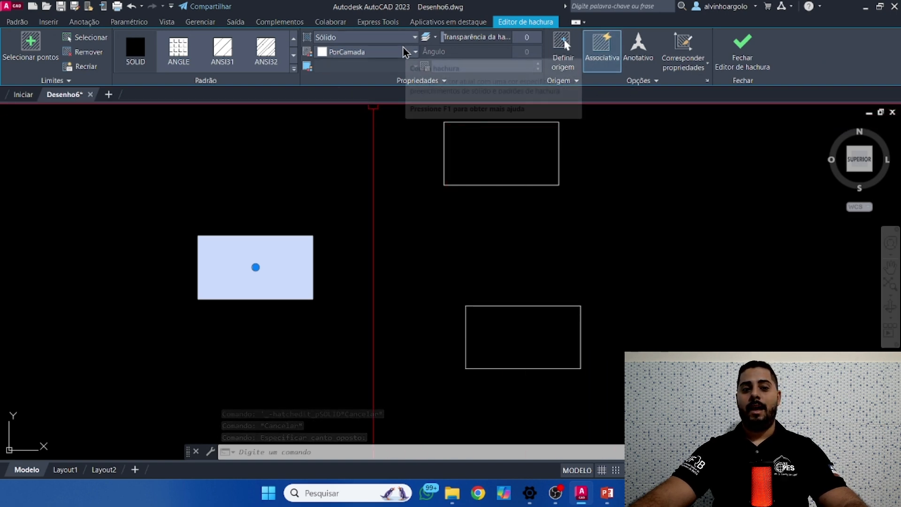
{"action": "left_click", "coordinate": [219, 71]}
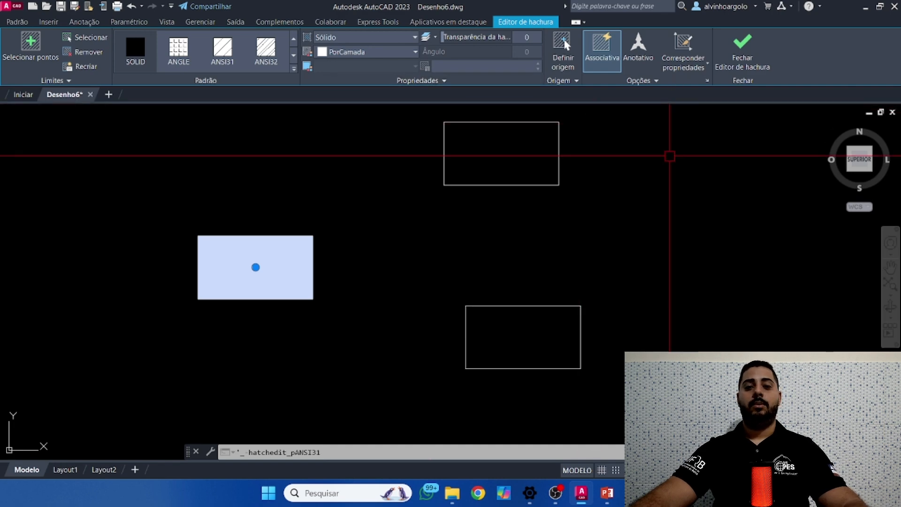
{"action": "key", "text": "Escape"}
Step: Move only the solid fill out of its rectangle to the empty area above it, and undo the move
{"action": "left_click", "coordinate": [322, 305]}
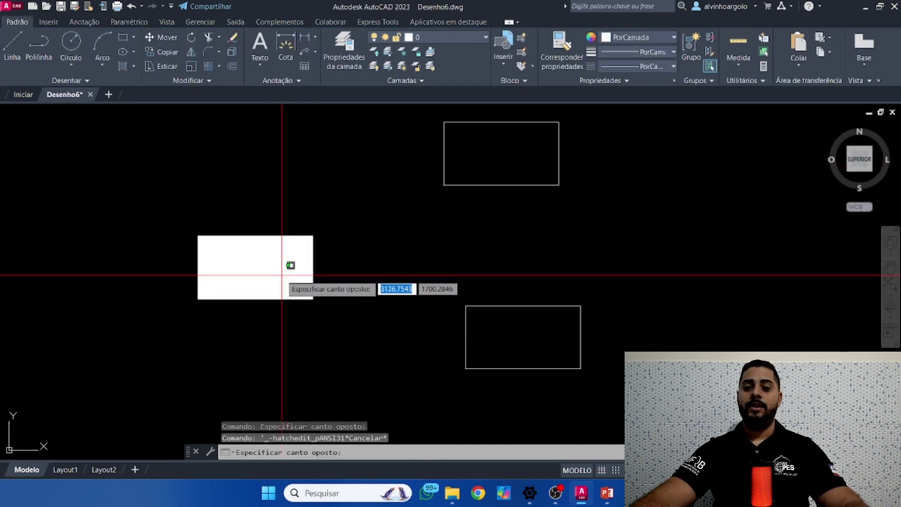
{"action": "left_click", "coordinate": [281, 275]}
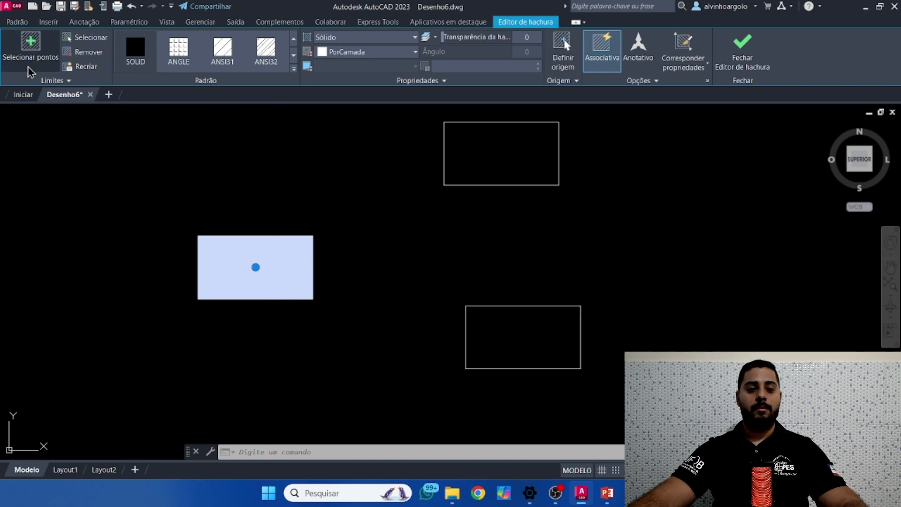
{"action": "left_click", "coordinate": [11, 23]}
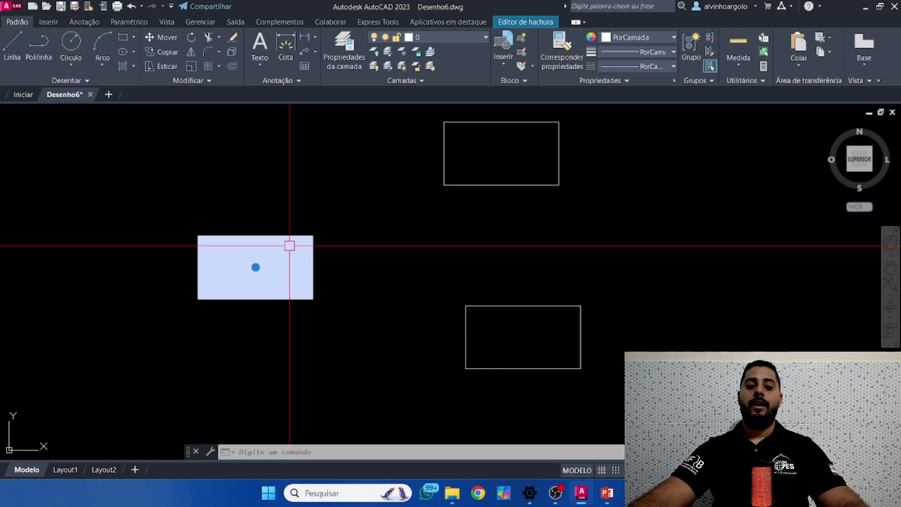
{"action": "left_click", "coordinate": [152, 37]}
{"action": "left_click", "coordinate": [265, 256]}
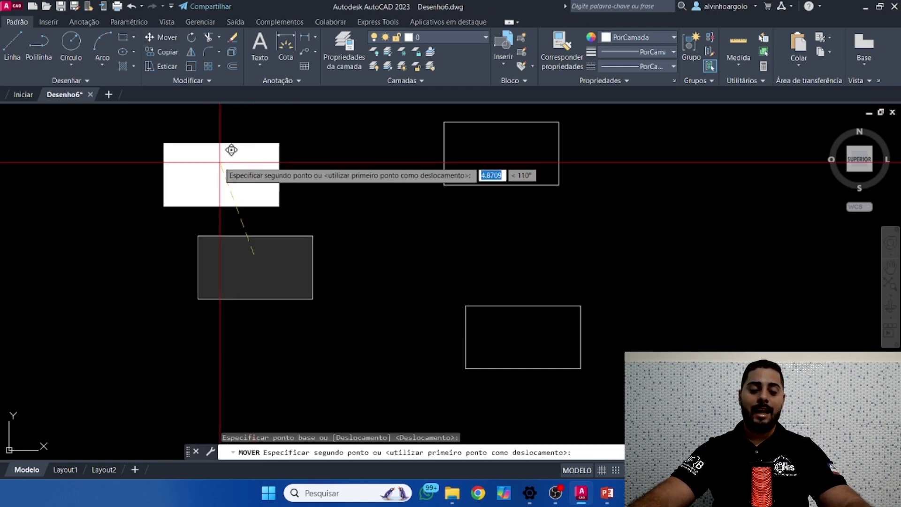
{"action": "left_click", "coordinate": [228, 154]}
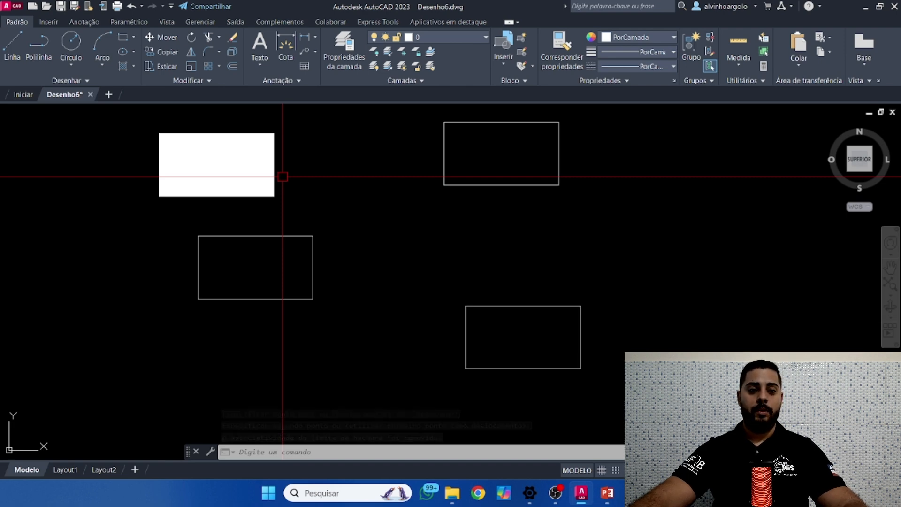
{"action": "key", "text": "ctrl+z"}
Step: Select the filled rectangle together with its boundary and move both up and to the left as one unit
{"action": "left_click", "coordinate": [337, 342]}
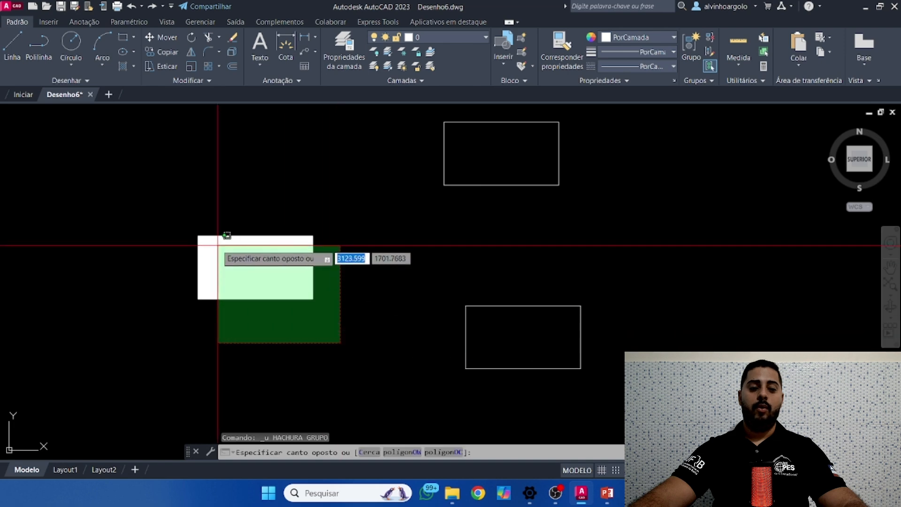
{"action": "left_click", "coordinate": [166, 202]}
{"action": "left_click", "coordinate": [167, 38]}
{"action": "left_click", "coordinate": [343, 290]}
{"action": "left_click", "coordinate": [216, 199]}
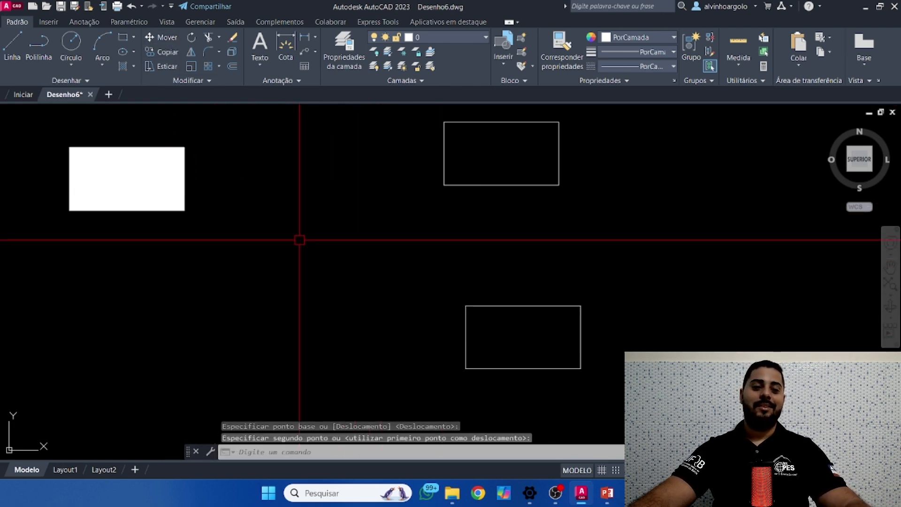
Step: Hatch the upper of the two empty rectangles with the ANSI37 pattern
{"action": "scroll", "coordinate": [304, 243], "scroll_direction": "down", "scroll_amount": 2}
{"action": "middle_click_drag", "start_coordinate": [300, 240], "coordinate": [326, 266]}
{"action": "scroll", "coordinate": [248, 212], "scroll_direction": "up", "scroll_amount": 3}
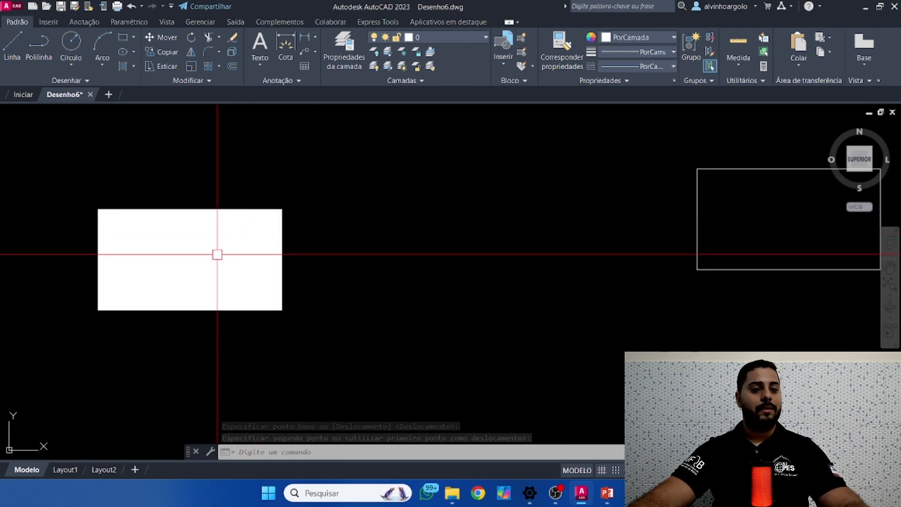
{"action": "scroll", "coordinate": [298, 295], "scroll_direction": "down", "scroll_amount": 4}
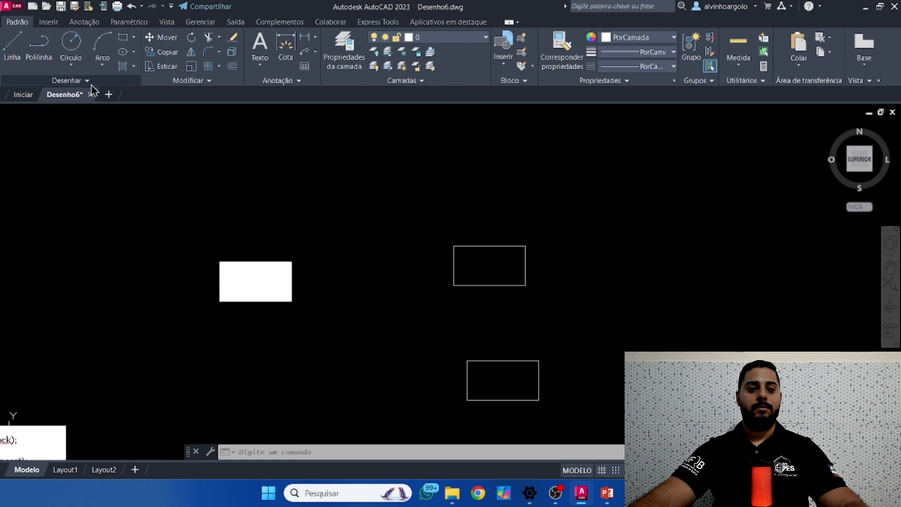
{"action": "left_click", "coordinate": [134, 68]}
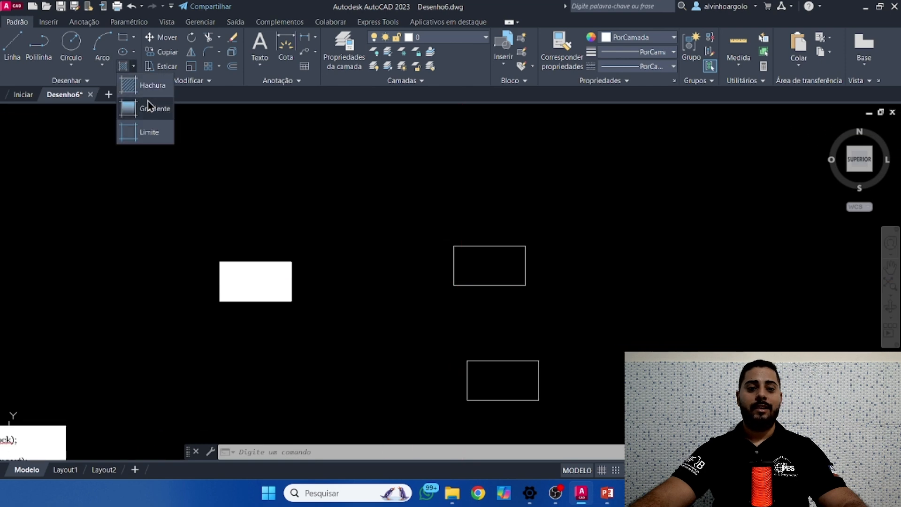
{"action": "left_click", "coordinate": [145, 88]}
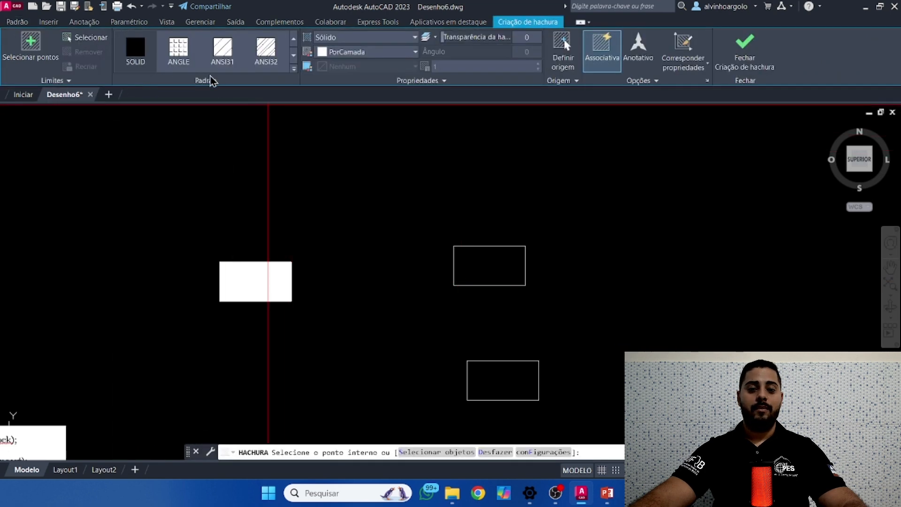
{"action": "left_click", "coordinate": [294, 69]}
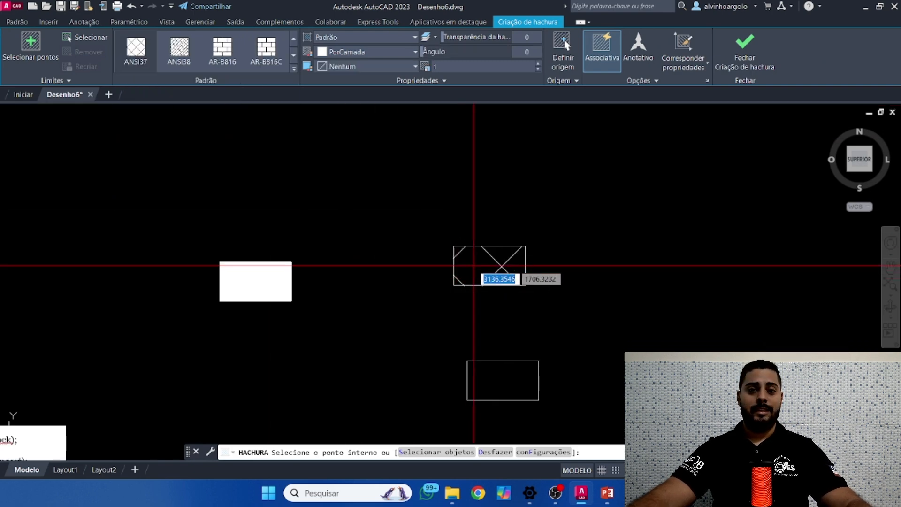
{"action": "left_click", "coordinate": [491, 280]}
{"action": "key", "text": "Escape"}
{"action": "scroll", "coordinate": [363, 317], "scroll_direction": "down", "scroll_amount": 3}
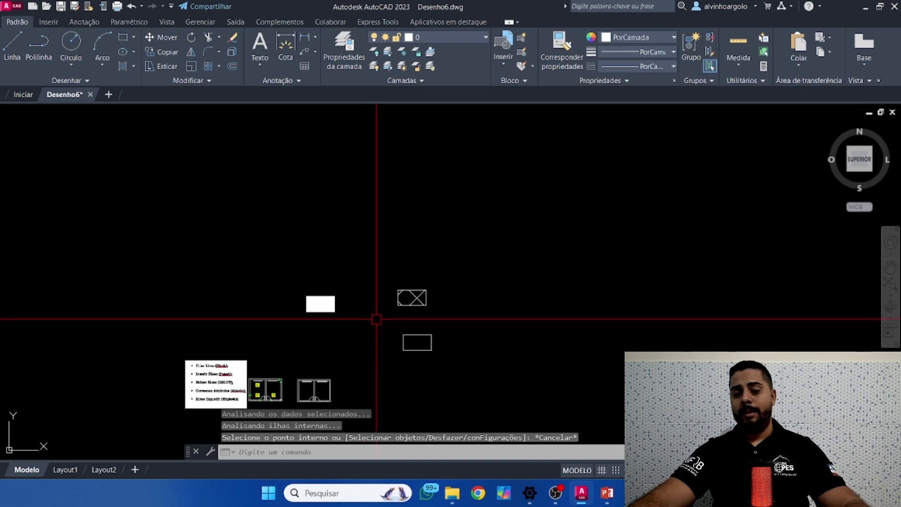
Step: Abandon the multiline text and start a single-line TEXTO in the empty area above the floor plans, with height 2.5 and rotation 0
{"action": "scroll", "coordinate": [378, 317], "scroll_direction": "up", "scroll_amount": 3}
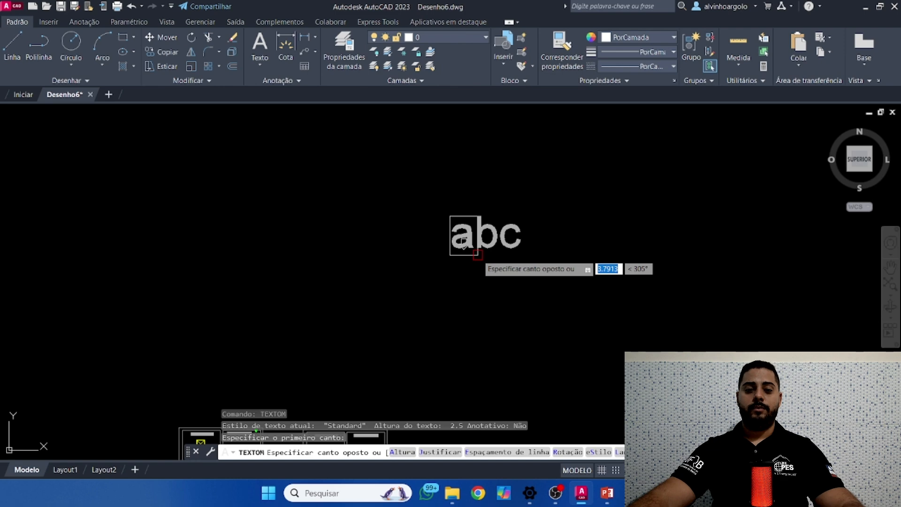
{"action": "key", "text": "Escape"}
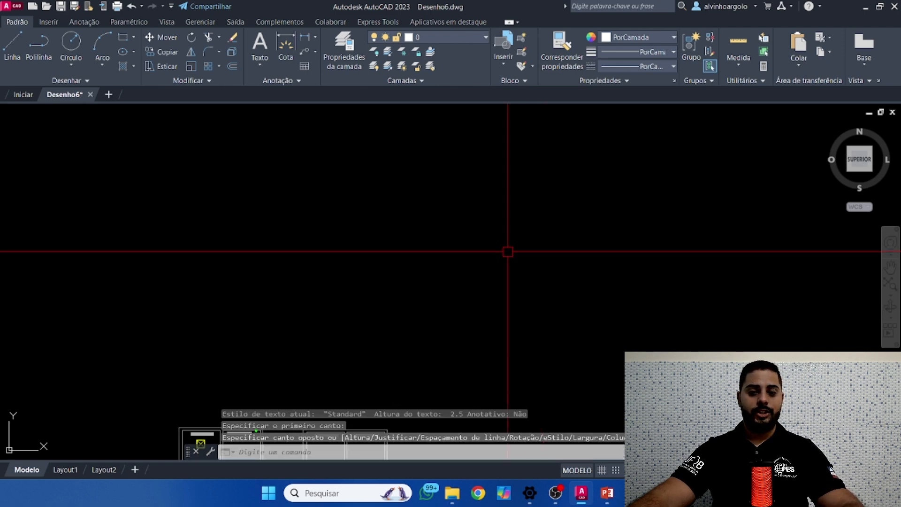
{"action": "type", "text": "tex"}
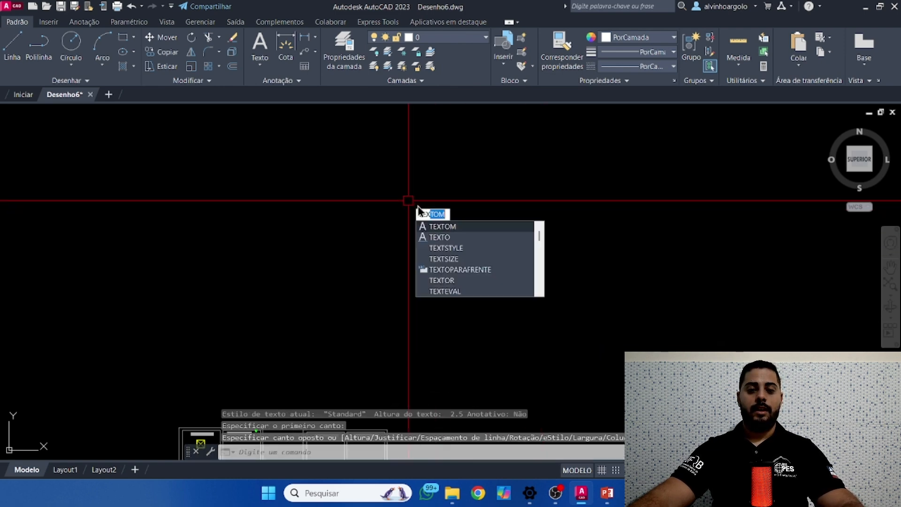
{"action": "left_click", "coordinate": [438, 237]}
{"action": "left_click", "coordinate": [439, 231]}
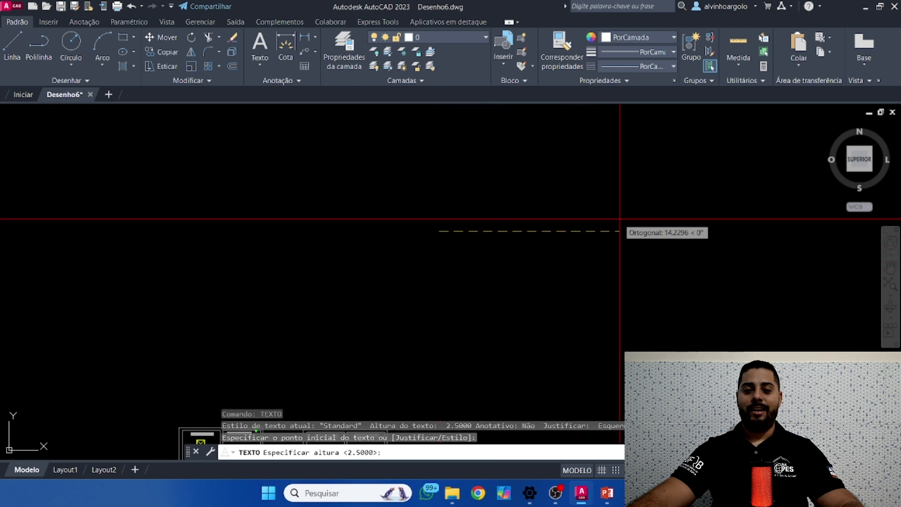
{"action": "key", "text": "Return"}
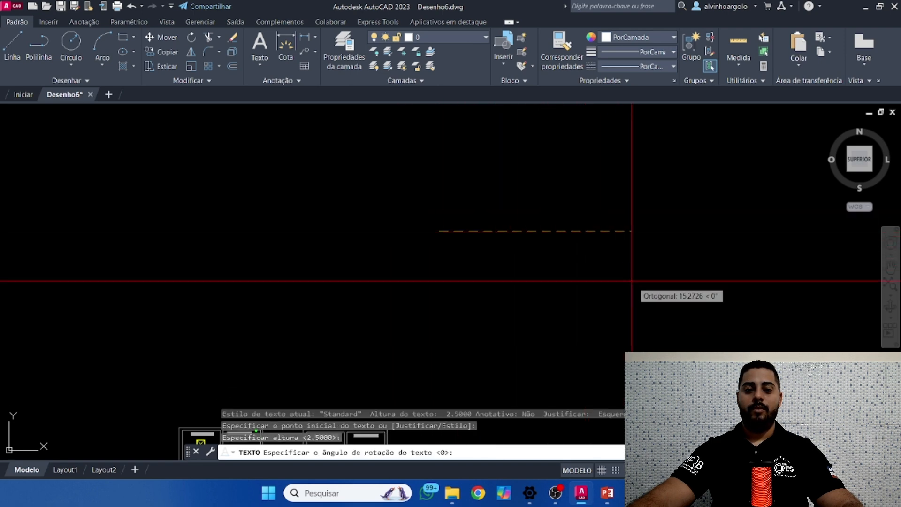
{"action": "key", "text": "Return"}
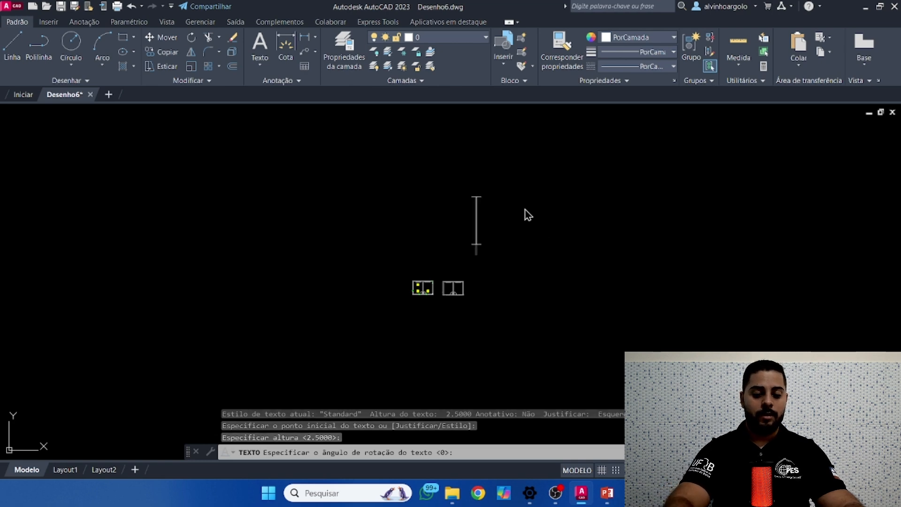
Step: Write "AULA 12 - TEXTO" as the content of the single-line text
{"action": "type", "text": "AUÇ"}
{"action": "key", "text": "BackSpace"}
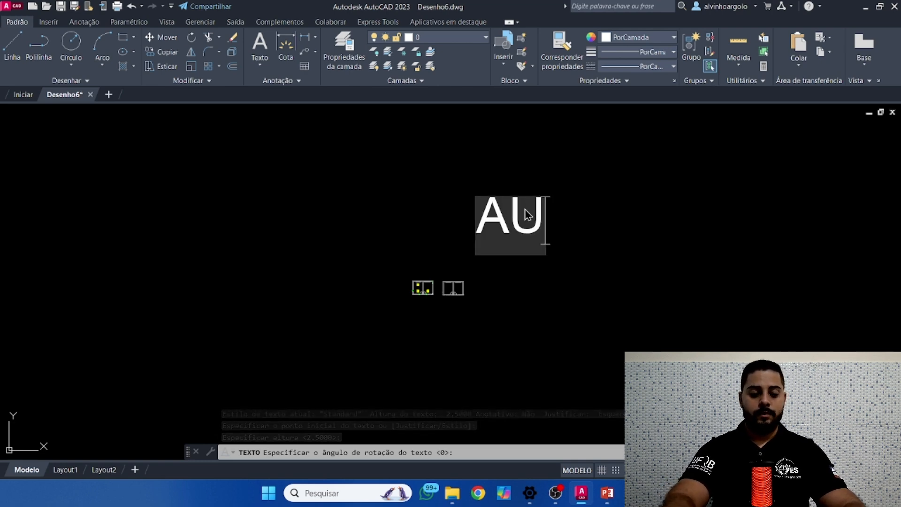
{"action": "type", "text": "LA 12 -"}
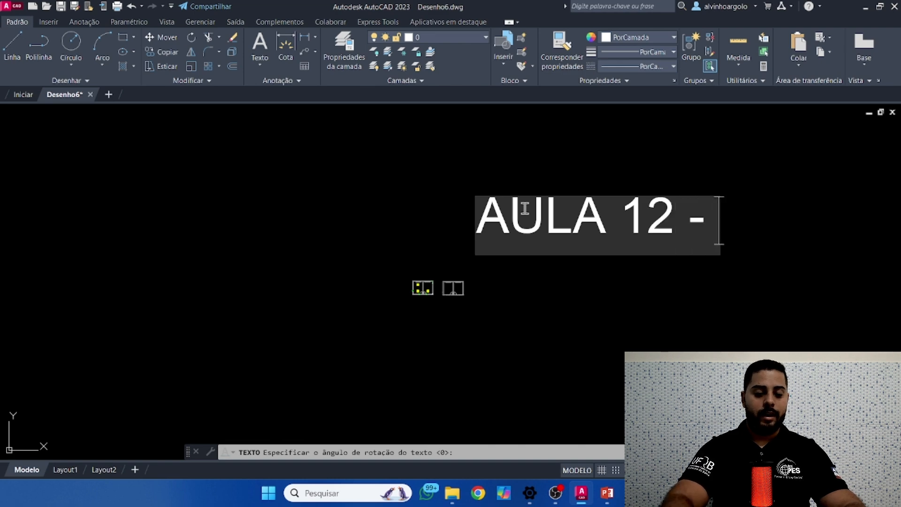
{"action": "key", "text": "BackSpace"}
{"action": "key", "text": "BackSpace"}
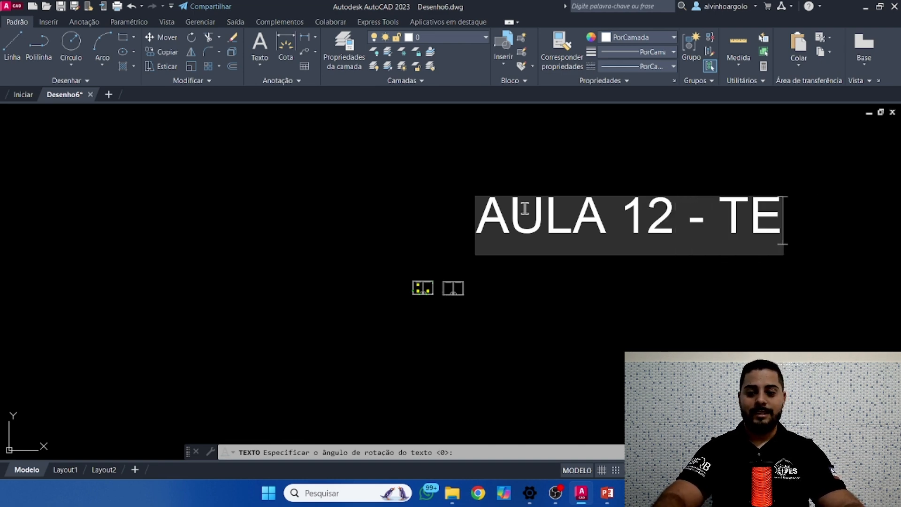
{"action": "type", "text": "EXTO"}
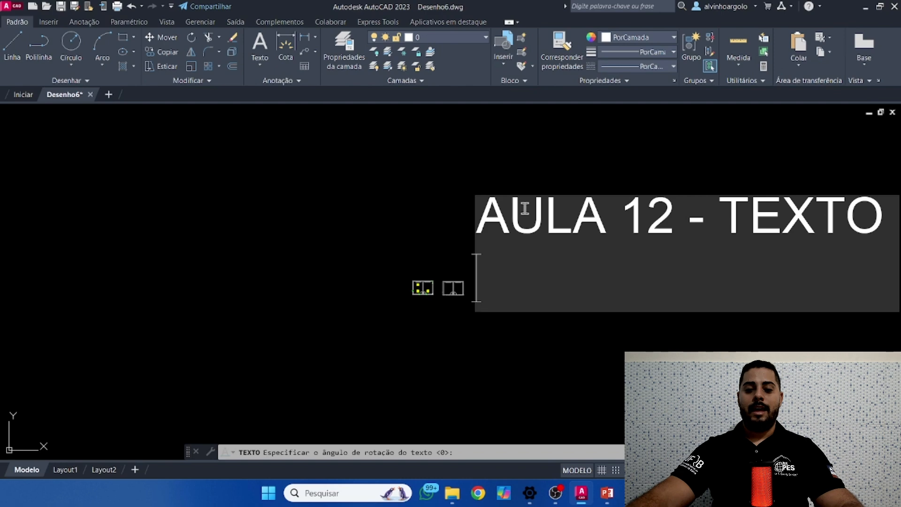
{"action": "key", "text": "Return"}
Step: Scale the "AULA 12 - TEXTO" text down to suit the floor plans, using a base point just below its lettering
{"action": "scroll", "coordinate": [564, 252], "scroll_direction": "down", "scroll_amount": 4}
{"action": "scroll", "coordinate": [564, 252], "scroll_direction": "up", "scroll_amount": 4}
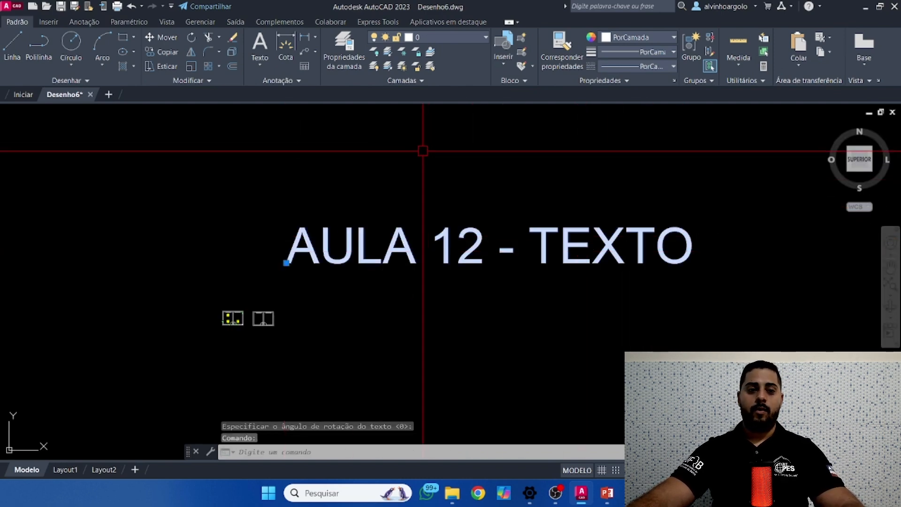
{"action": "left_click", "coordinate": [193, 67]}
{"action": "left_click", "coordinate": [346, 294]}
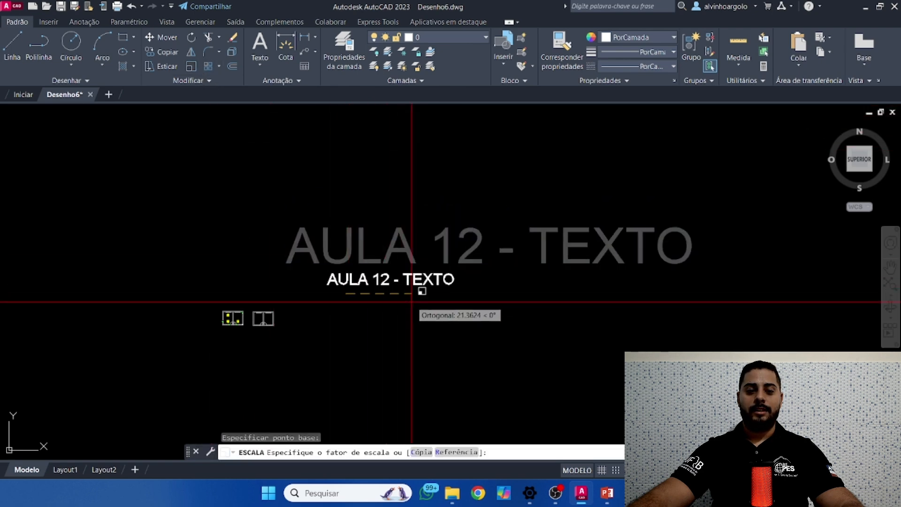
{"action": "left_click", "coordinate": [361, 301]}
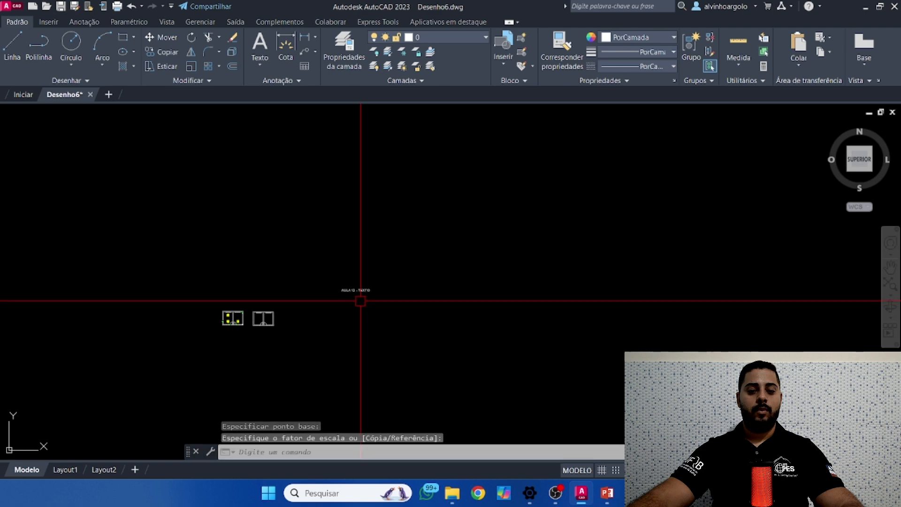
Step: Turn off Ortho mode during the move and place the "AULA 12 - TEXTO" text centrally above the two floor plans
{"action": "scroll", "coordinate": [360, 298], "scroll_direction": "up", "scroll_amount": 4}
{"action": "left_click", "coordinate": [174, 40]}
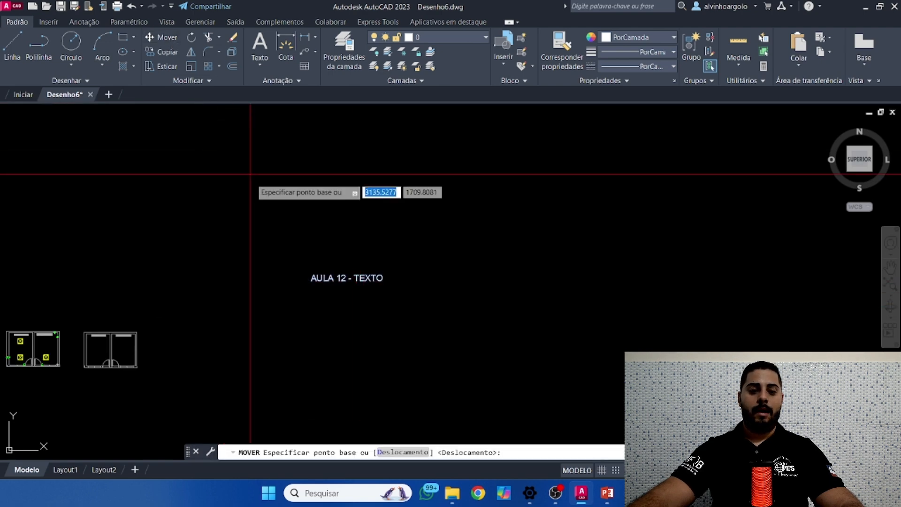
{"action": "left_click", "coordinate": [334, 297]}
{"action": "middle_click_drag", "start_coordinate": [209, 294], "coordinate": [455, 211]}
{"action": "scroll", "coordinate": [322, 240], "scroll_direction": "up", "scroll_amount": 2}
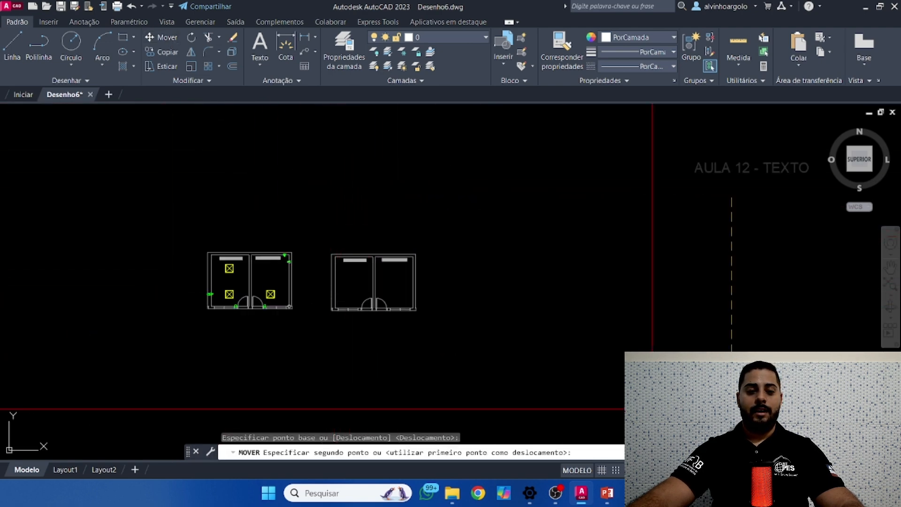
{"action": "key", "text": "F8"}
{"action": "scroll", "coordinate": [346, 226], "scroll_direction": "up", "scroll_amount": 2}
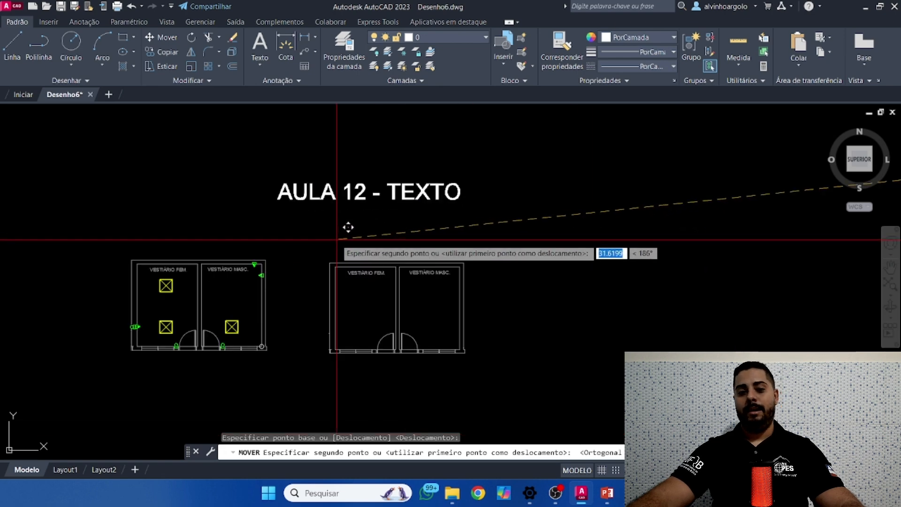
{"action": "left_click", "coordinate": [295, 247]}
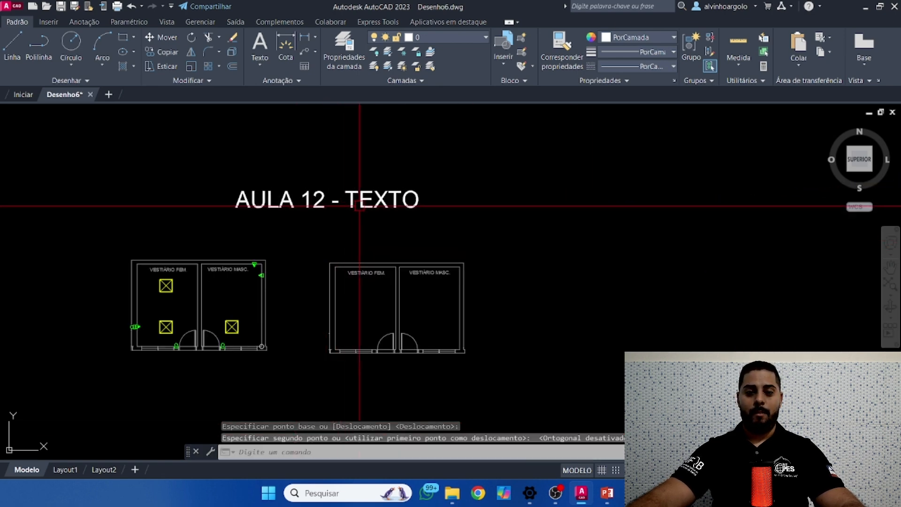
Step: Open the "AULA 12 - TEXTO" title for in-place text editing and exit the editor
{"action": "double_click", "coordinate": [237, 201]}
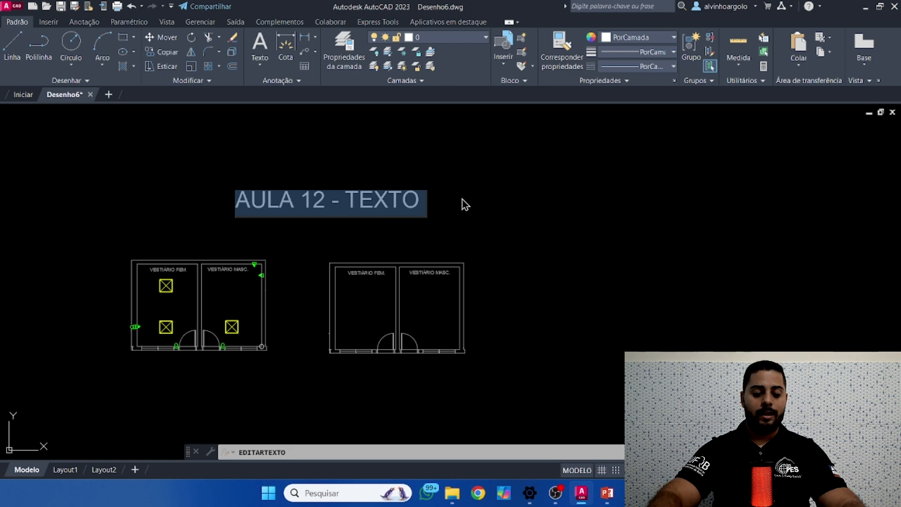
{"action": "left_click", "coordinate": [464, 205]}
{"action": "key", "text": "Escape"}
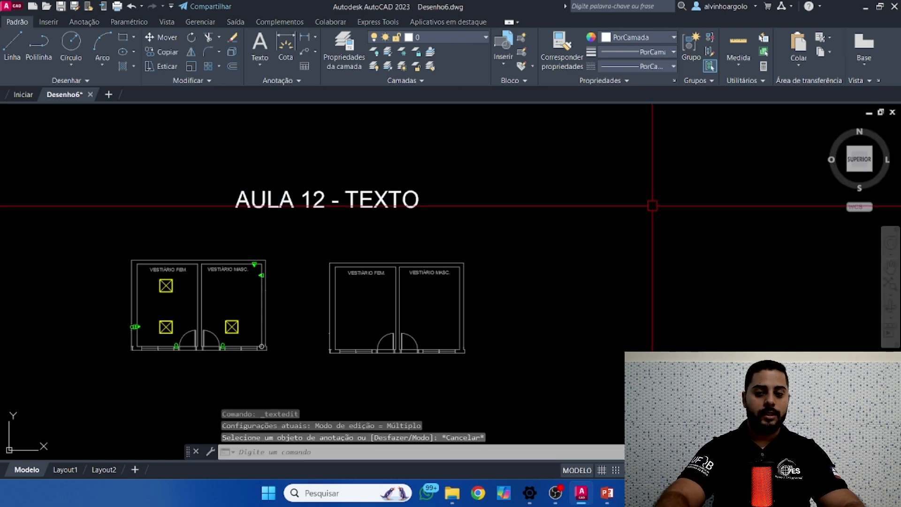
{"action": "key", "text": "Return"}
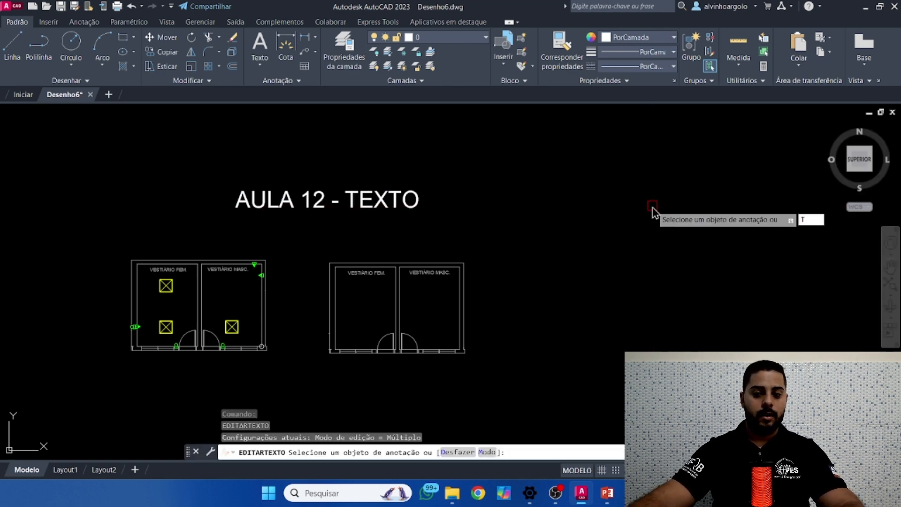
{"action": "key", "text": "Escape"}
{"action": "key", "text": "Escape"}
{"action": "key", "text": "Escape"}
Step: Start a multiline text and draw its frame in the empty space beside the two floor plans
{"action": "type", "text": "T"}
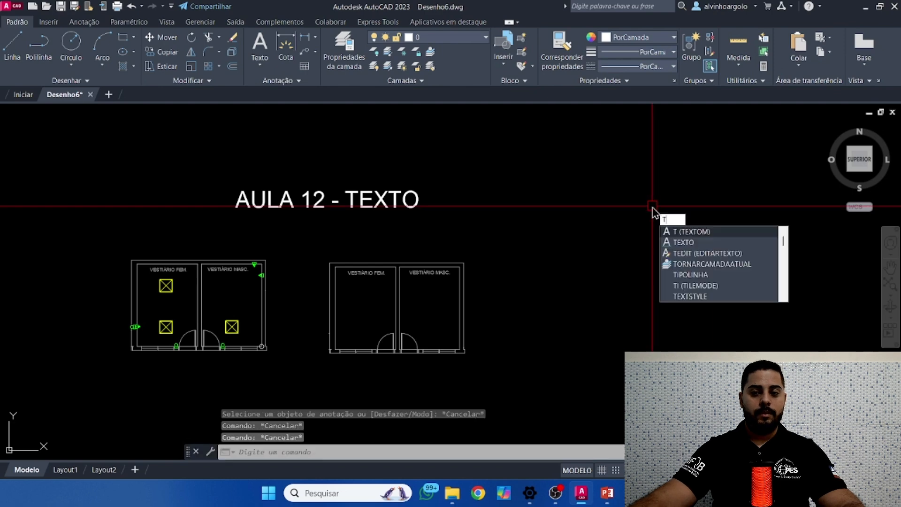
{"action": "key", "text": "Return"}
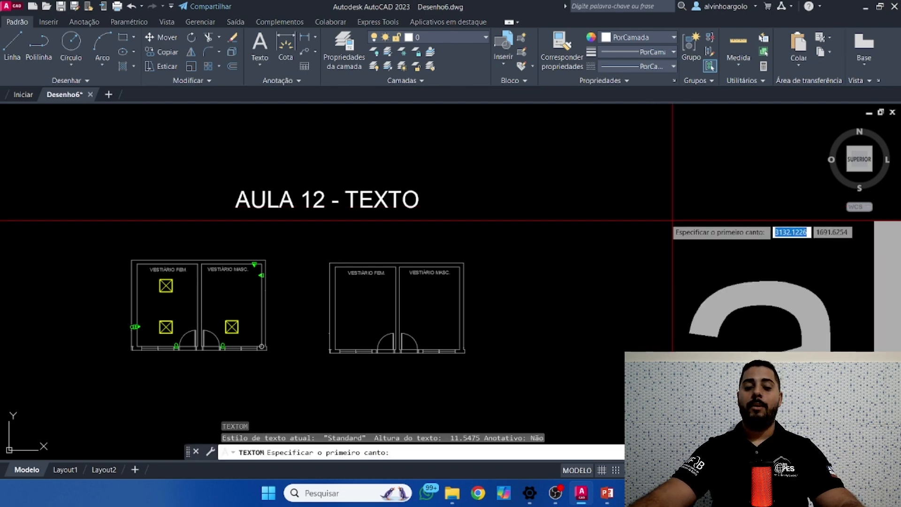
{"action": "scroll", "coordinate": [456, 170], "scroll_direction": "down", "scroll_amount": 2}
{"action": "scroll", "coordinate": [457, 170], "scroll_direction": "down", "scroll_amount": 3}
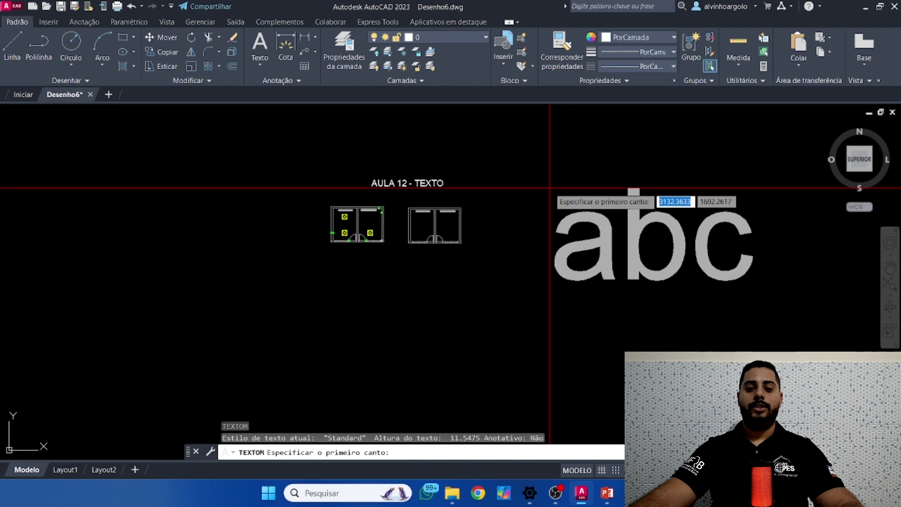
{"action": "left_click", "coordinate": [530, 185]}
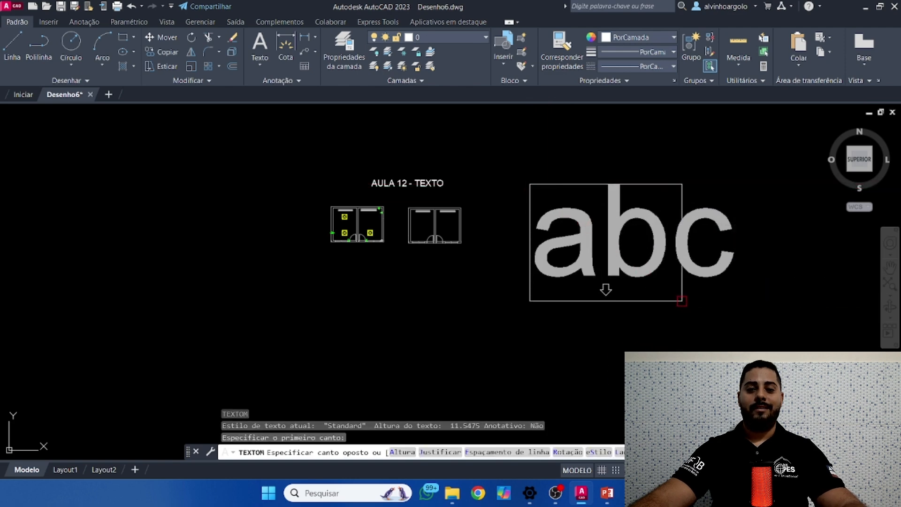
{"action": "left_click", "coordinate": [682, 305]}
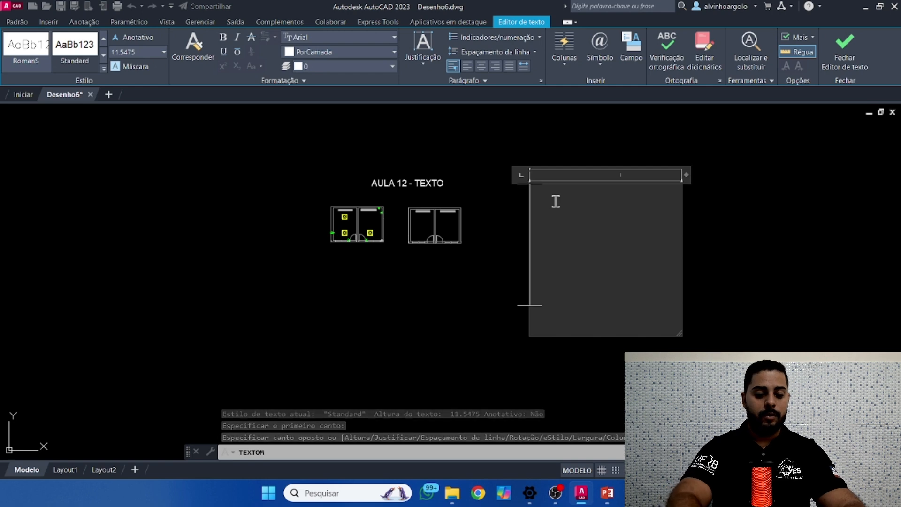
Step: Write the presenter's first name followed by "- AULA 12" in the multiline text and finish the entry
{"action": "type", "text": "Álva"}
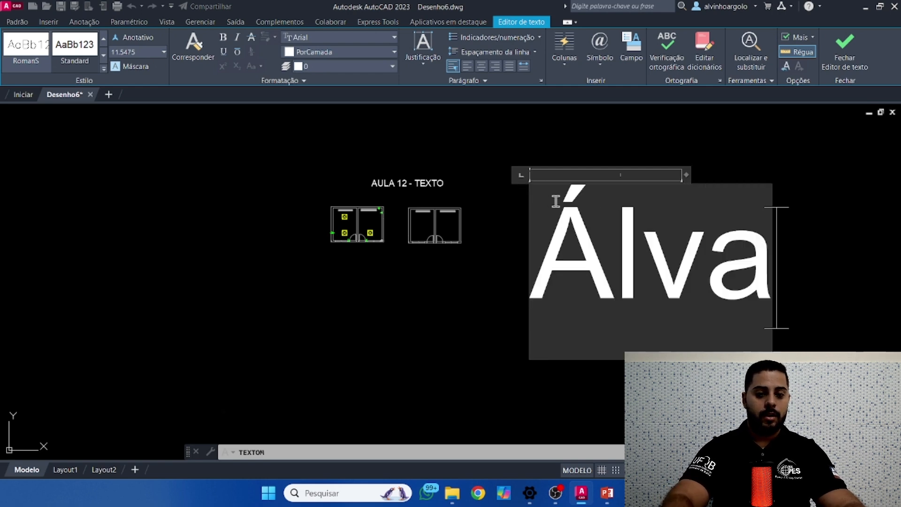
{"action": "type", "text": "ro"}
{"action": "key", "text": "Return"}
{"action": "type", "text": "- AULA 12"}
{"action": "key", "text": "Escape"}
{"action": "key", "text": "Return"}
{"action": "scroll", "coordinate": [534, 210], "scroll_direction": "down", "scroll_amount": 5}
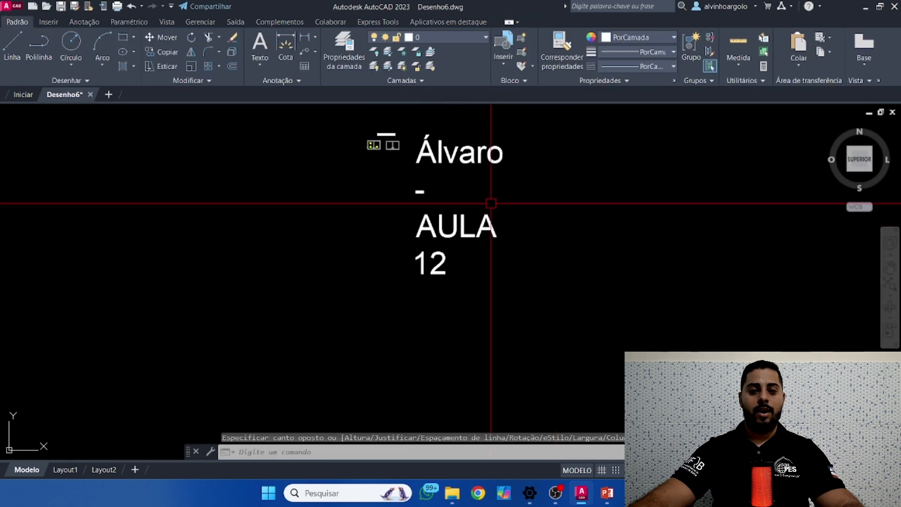
Step: Open the multiline text for editing and widen its frame so that the first name and "- AULA" share one line
{"action": "left_click", "coordinate": [469, 218]}
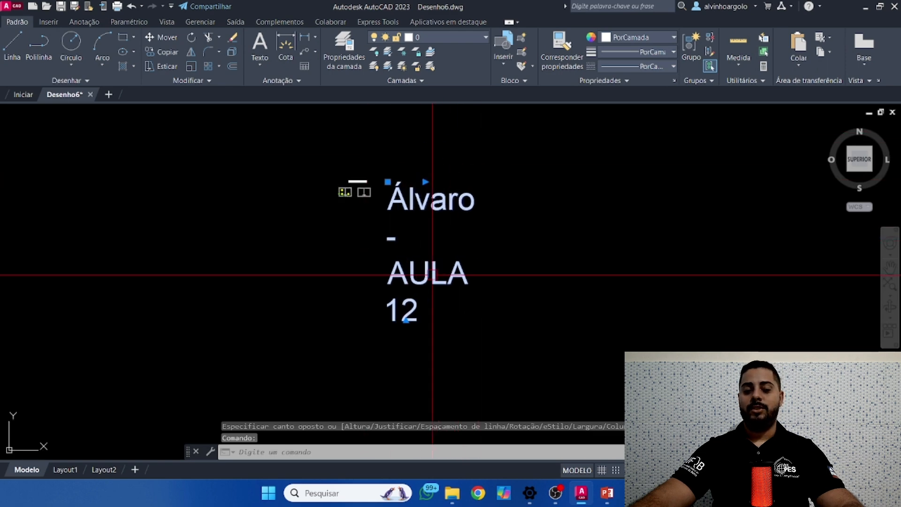
{"action": "scroll", "coordinate": [411, 256], "scroll_direction": "up", "scroll_amount": 2}
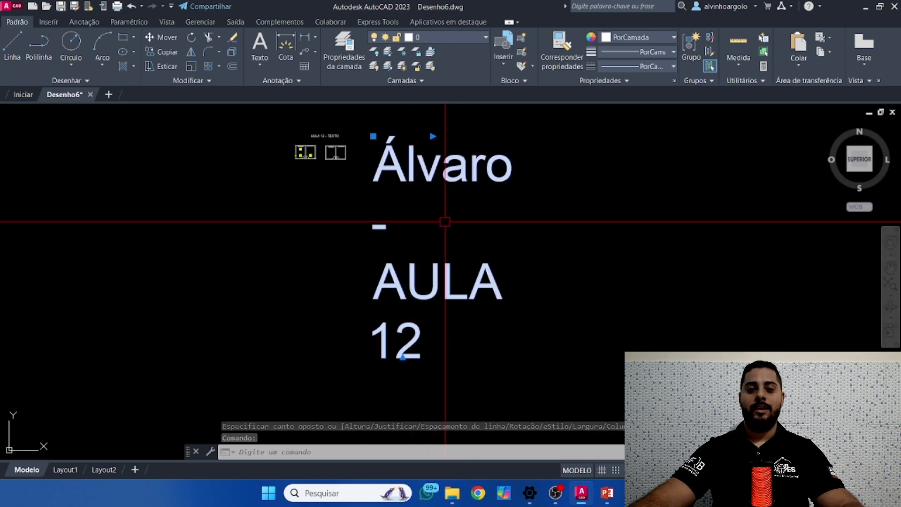
{"action": "double_click", "coordinate": [470, 181]}
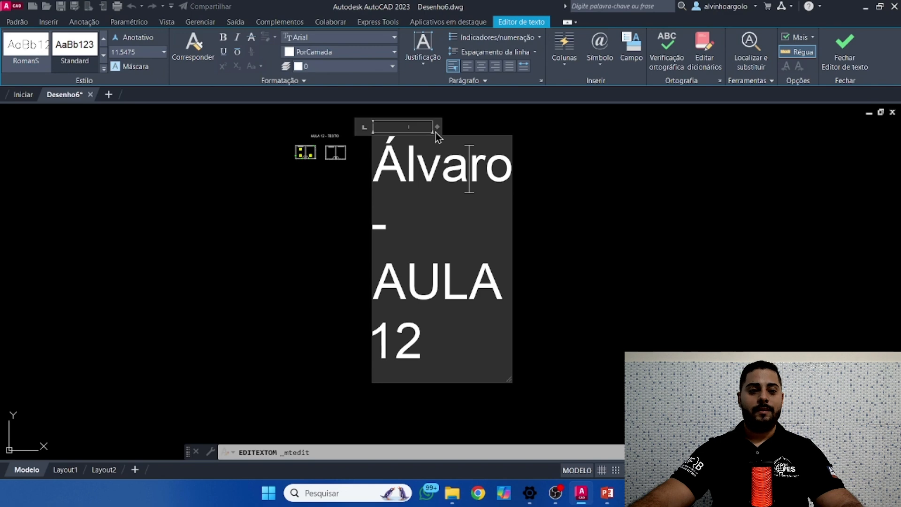
{"action": "left_click_drag", "start_coordinate": [438, 130], "coordinate": [531, 140]}
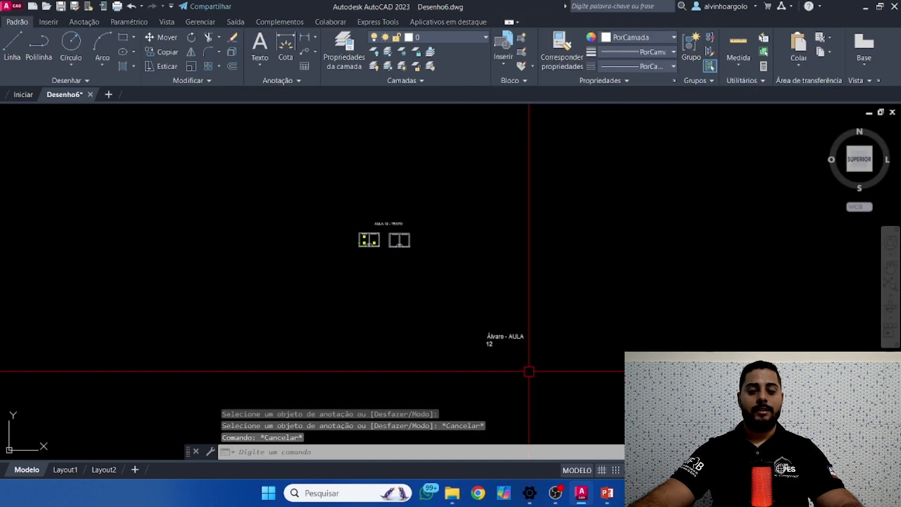
Step: Move the multiline text up to sit beside the "AULA 12 - TEXTO" title and the floor plans
{"action": "scroll", "coordinate": [529, 364], "scroll_direction": "up", "scroll_amount": 2}
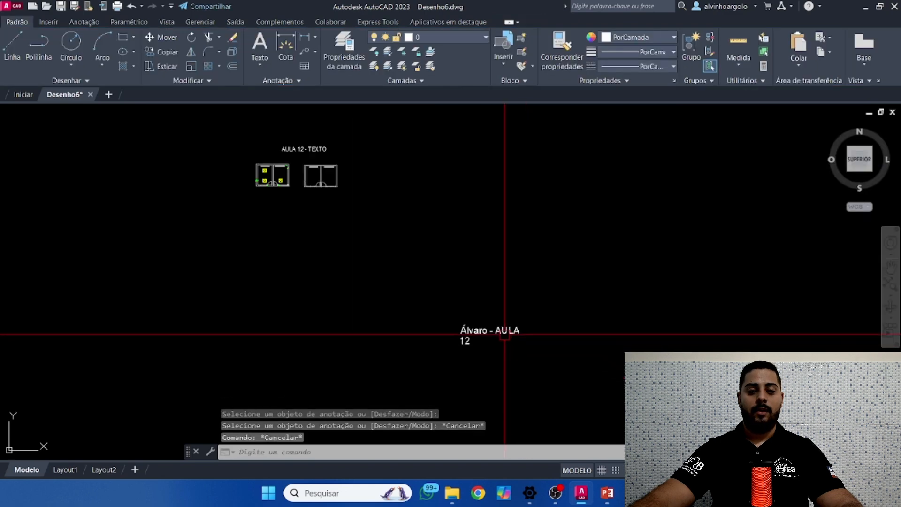
{"action": "left_click", "coordinate": [505, 334]}
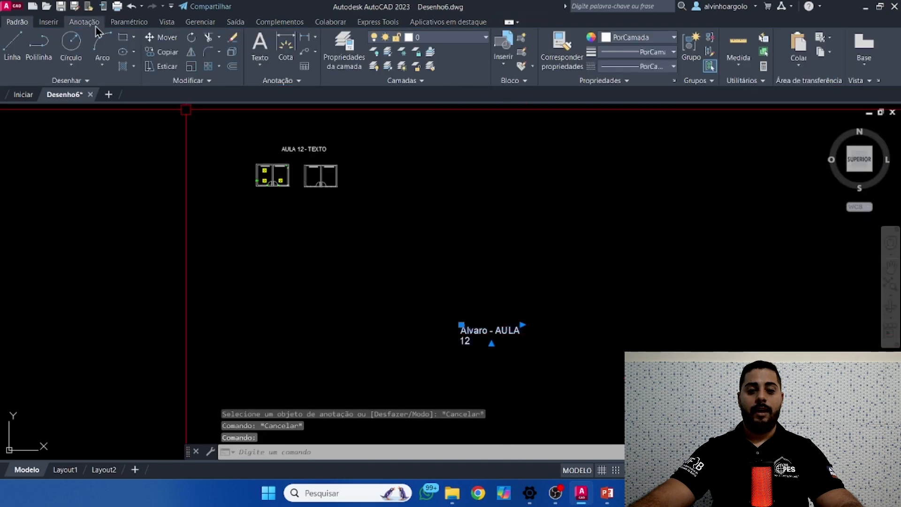
{"action": "left_click", "coordinate": [168, 43]}
{"action": "left_click", "coordinate": [495, 352]}
{"action": "scroll", "coordinate": [441, 223], "scroll_direction": "up", "scroll_amount": 2}
{"action": "left_click", "coordinate": [416, 196]}
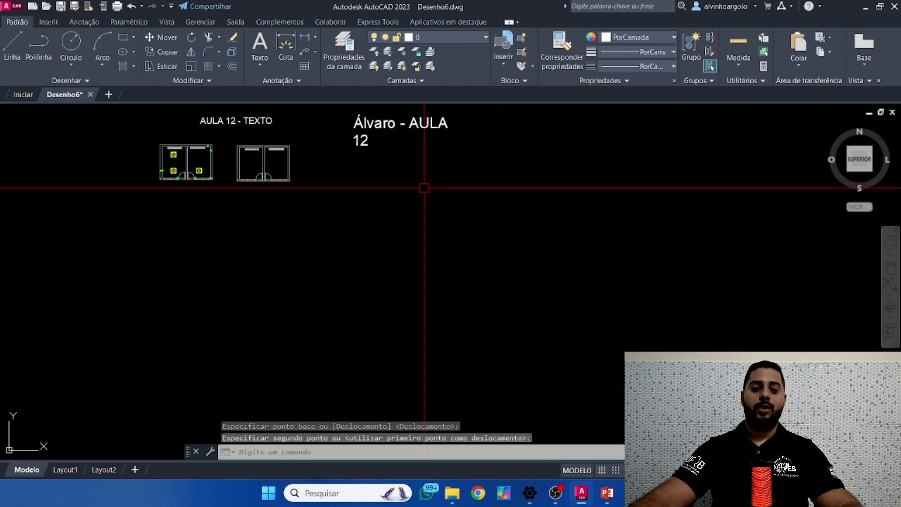
Step: Append a row of dots to the end of the single-line "AULA 12 - TEXTO" title and close the editor
{"action": "scroll", "coordinate": [311, 254], "scroll_direction": "up", "scroll_amount": 3}
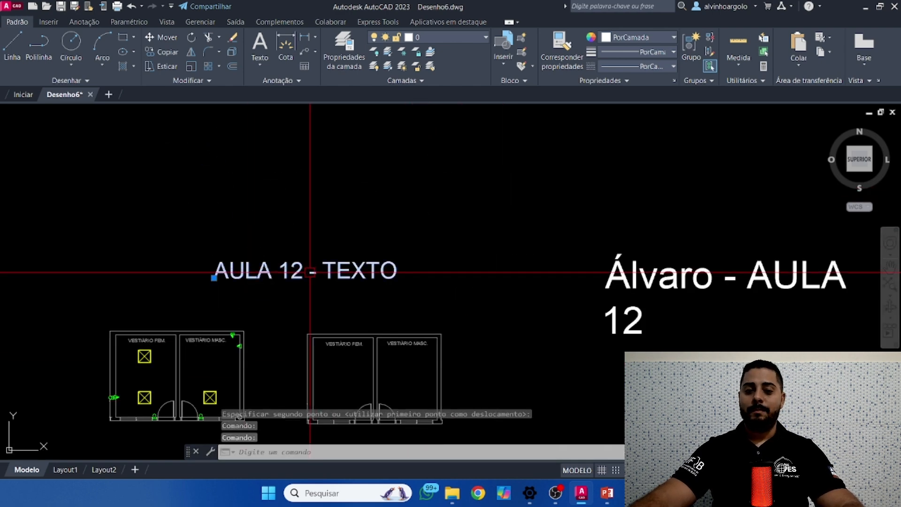
{"action": "double_click", "coordinate": [311, 274]}
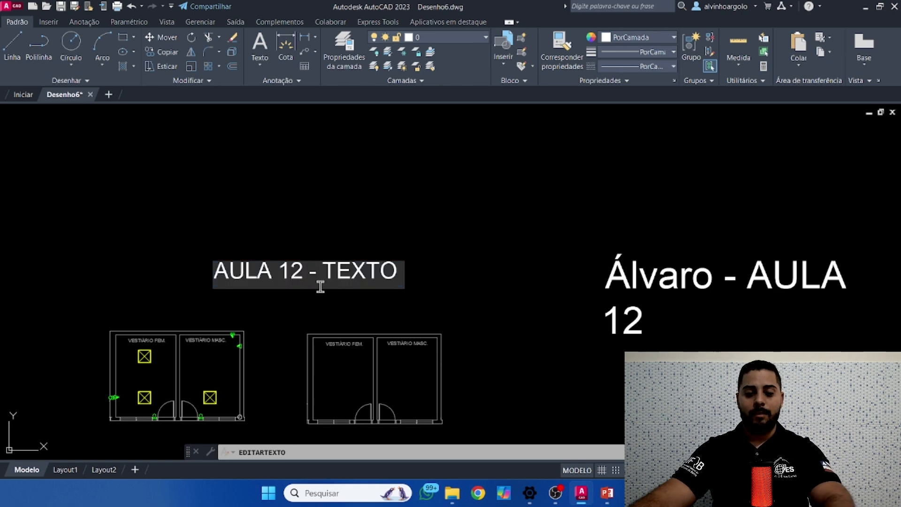
{"action": "type", "text": "......................"}
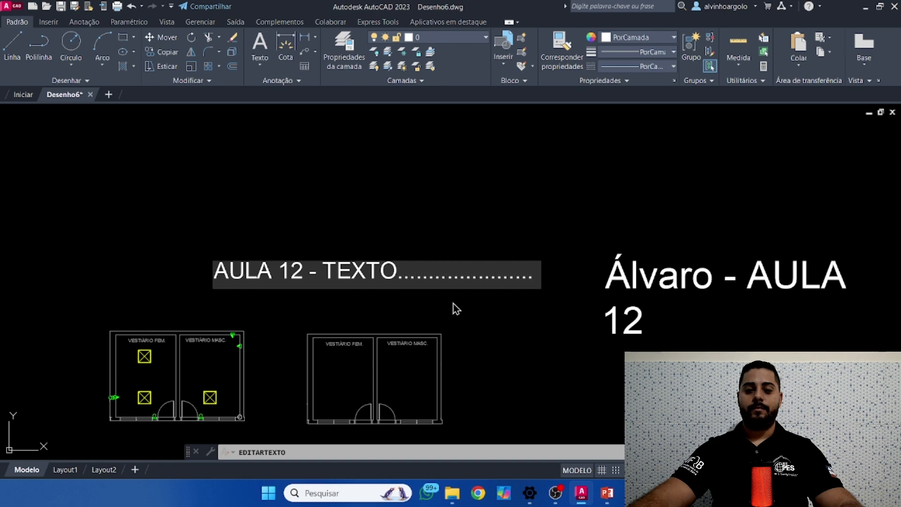
{"action": "left_click", "coordinate": [420, 322]}
{"action": "key", "text": "Escape"}
Step: Reopen the multiline text for editing, narrow its frame and append a long row of dots after "12"
{"action": "middle_click_drag", "start_coordinate": [660, 317], "coordinate": [501, 285]}
{"action": "left_click", "coordinate": [532, 259]}
{"action": "left_click", "coordinate": [535, 255]}
{"action": "double_click", "coordinate": [565, 240]}
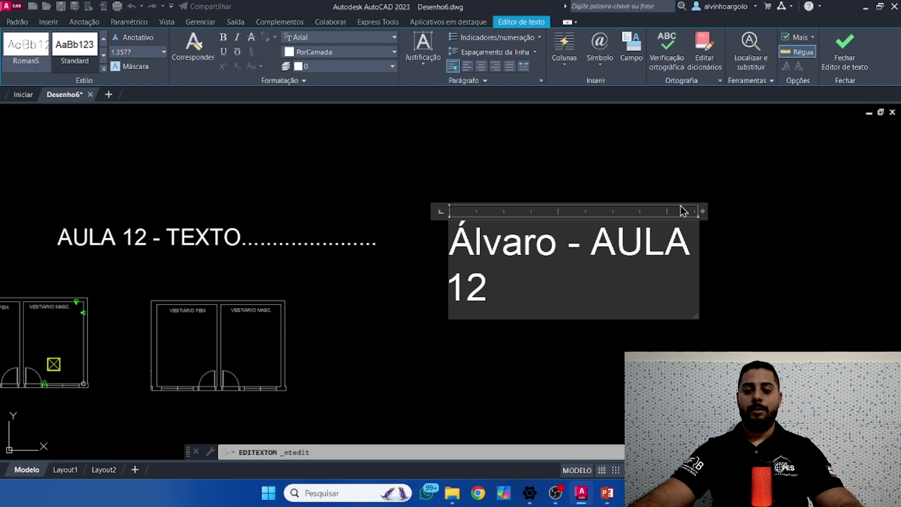
{"action": "left_click_drag", "start_coordinate": [694, 213], "coordinate": [664, 212]}
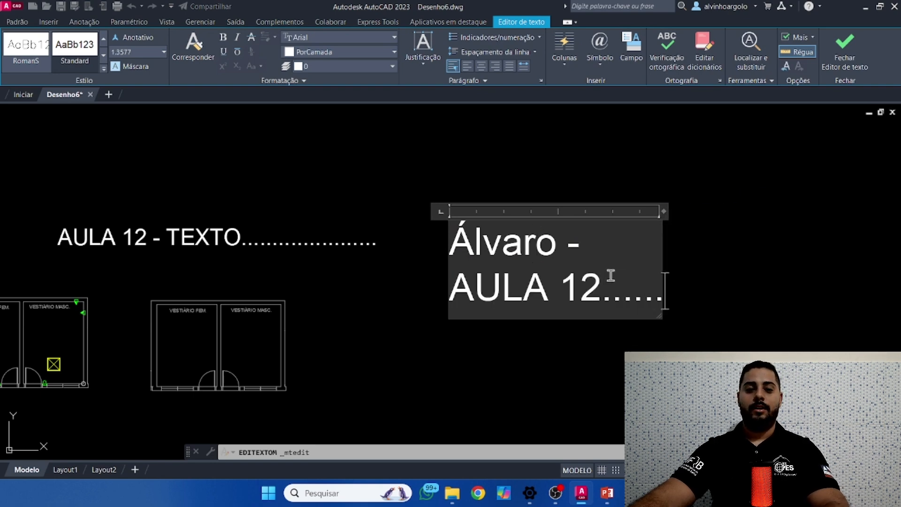
{"action": "type", "text": ".............................................................."}
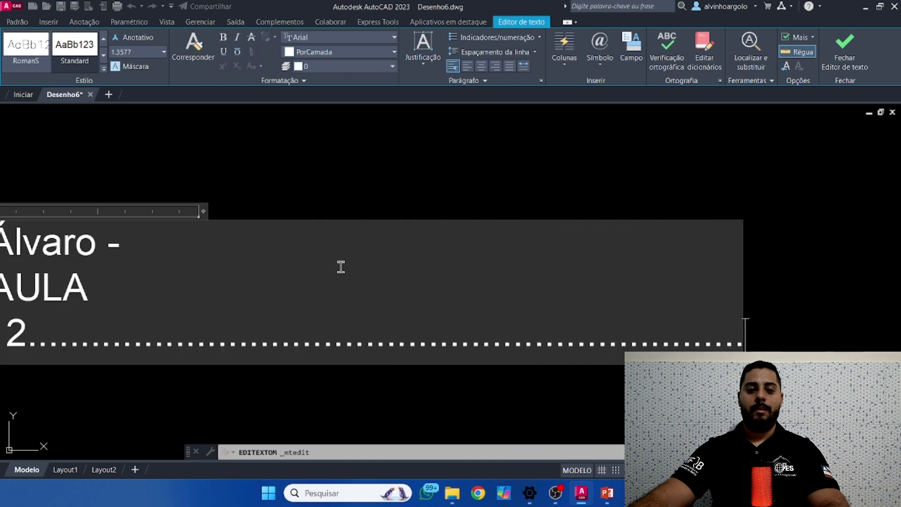
{"action": "scroll", "coordinate": [362, 197], "scroll_direction": "down", "scroll_amount": 2}
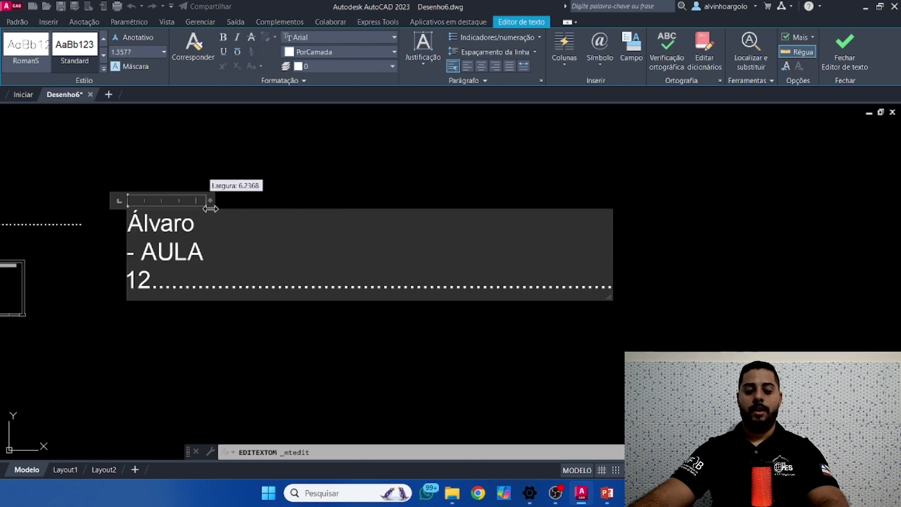
{"action": "left_click_drag", "start_coordinate": [210, 209], "coordinate": [192, 211]}
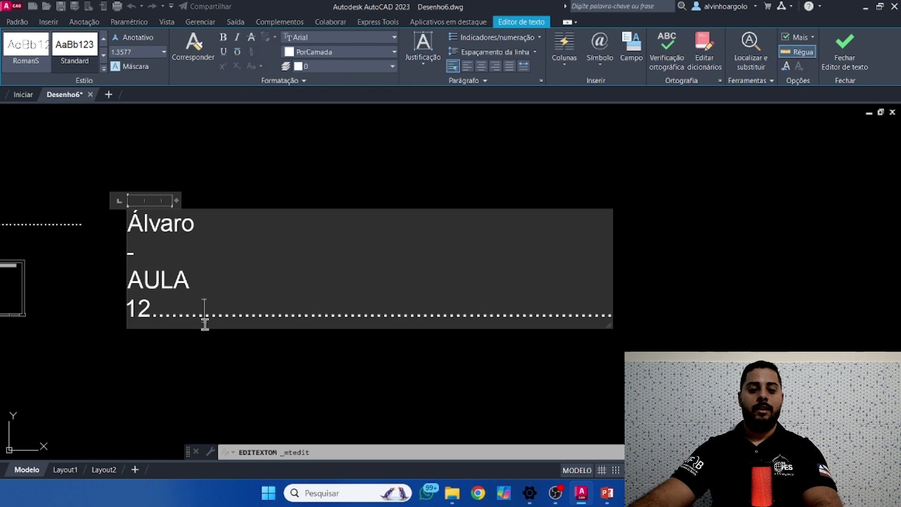
Step: Insert line breaks to split the multiline text's row of dots into several shorter lines, and discard the edits
{"action": "key", "text": "Return"}
{"action": "left_click", "coordinate": [296, 339]}
{"action": "key", "text": "Return"}
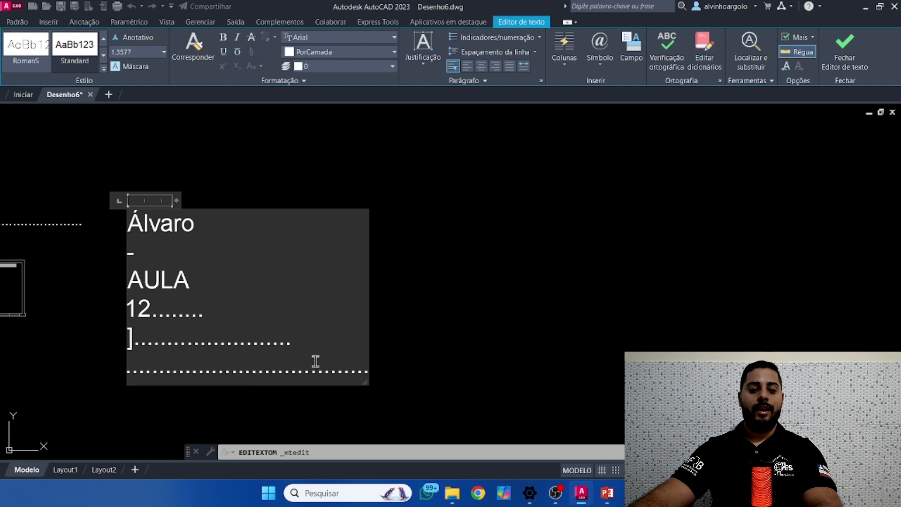
{"action": "left_click", "coordinate": [311, 370]}
{"action": "key", "text": "Return"}
{"action": "left_click", "coordinate": [282, 371]}
{"action": "key", "text": "Return"}
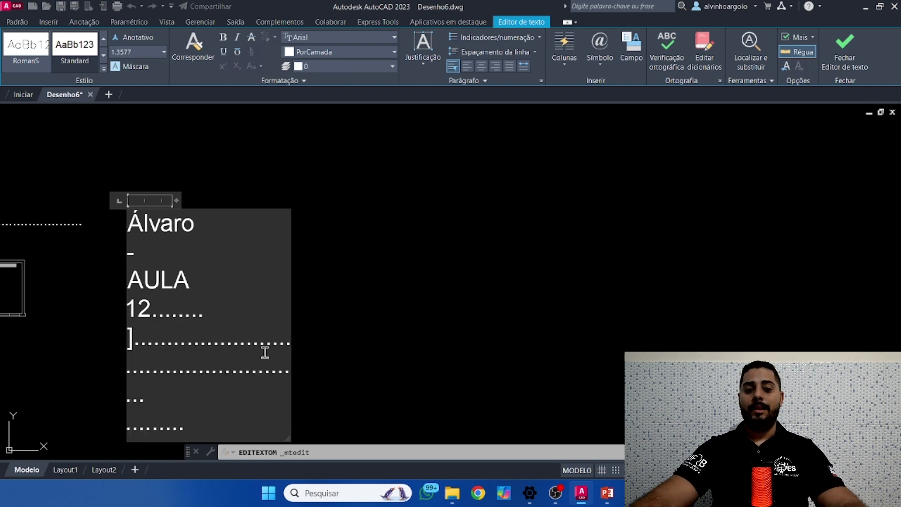
{"action": "left_click", "coordinate": [265, 353]}
{"action": "key", "text": "Return"}
{"action": "left_click", "coordinate": [251, 392]}
{"action": "key", "text": "Return"}
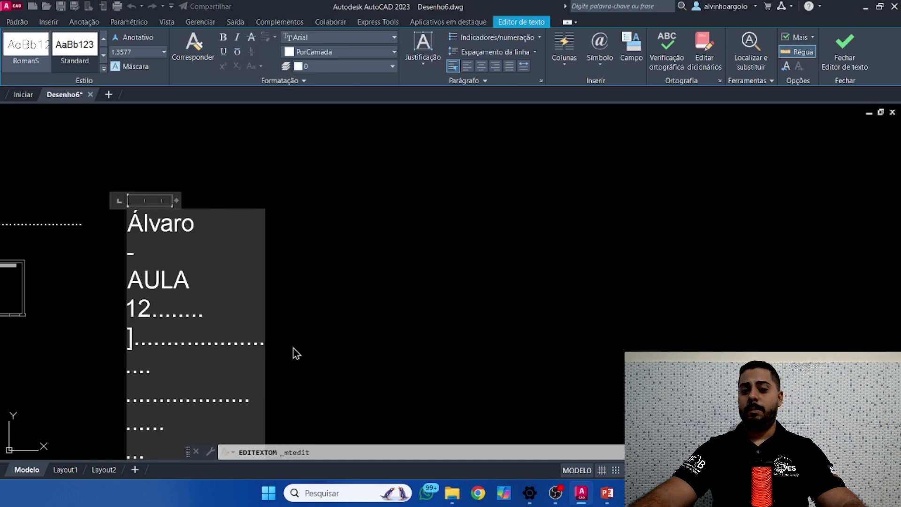
{"action": "key", "text": "Escape"}
{"action": "left_click", "coordinate": [511, 248]}
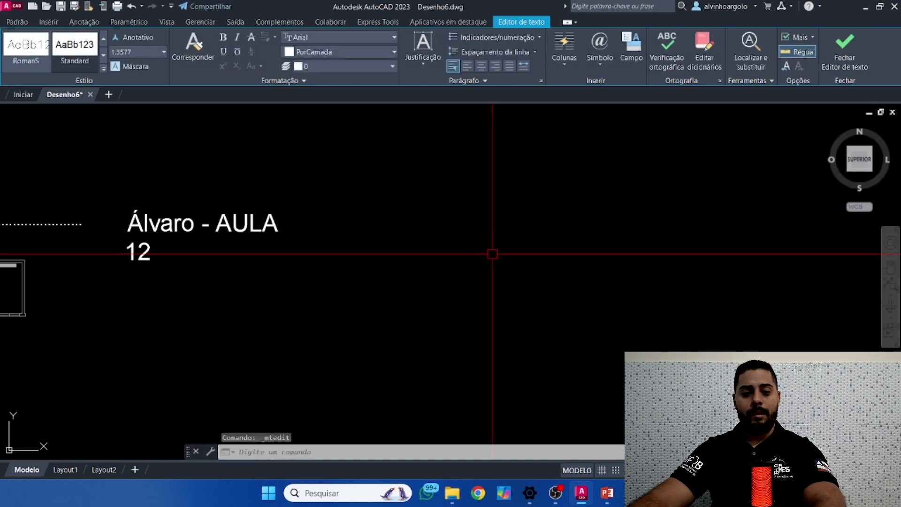
Step: Erase the multiline text and the single-line "AULA 12 - TEXTO" title, keeping the two floor plans
{"action": "scroll", "coordinate": [491, 241], "scroll_direction": "down", "scroll_amount": 5}
{"action": "scroll", "coordinate": [322, 274], "scroll_direction": "up", "scroll_amount": 5}
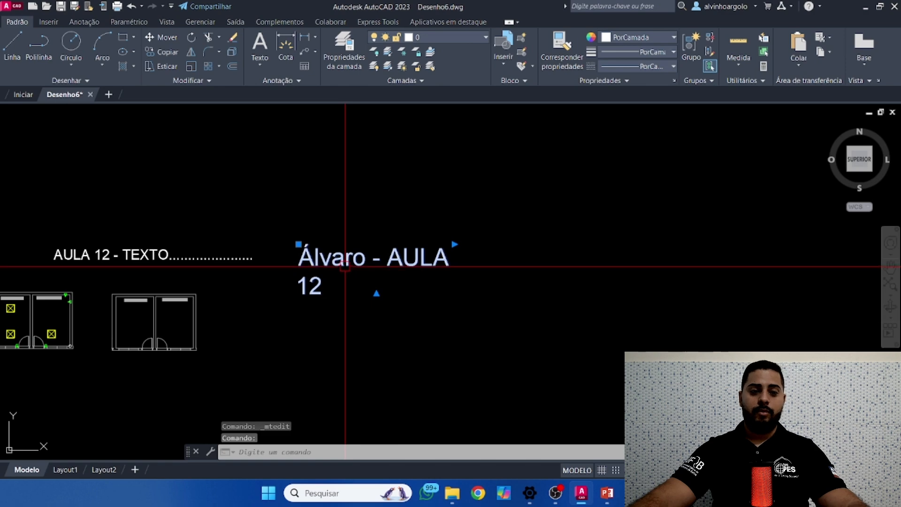
{"action": "key", "text": "Delete"}
{"action": "left_click", "coordinate": [248, 278]}
{"action": "left_click", "coordinate": [122, 210]}
{"action": "key", "text": "Delete"}
Step: Open the "VESTIÁRIO FEM." room label of the floor plan without electrical symbols for editing and exit without changing it
{"action": "scroll", "coordinate": [146, 208], "scroll_direction": "down", "scroll_amount": 2}
{"action": "scroll", "coordinate": [155, 214], "scroll_direction": "up", "scroll_amount": 6}
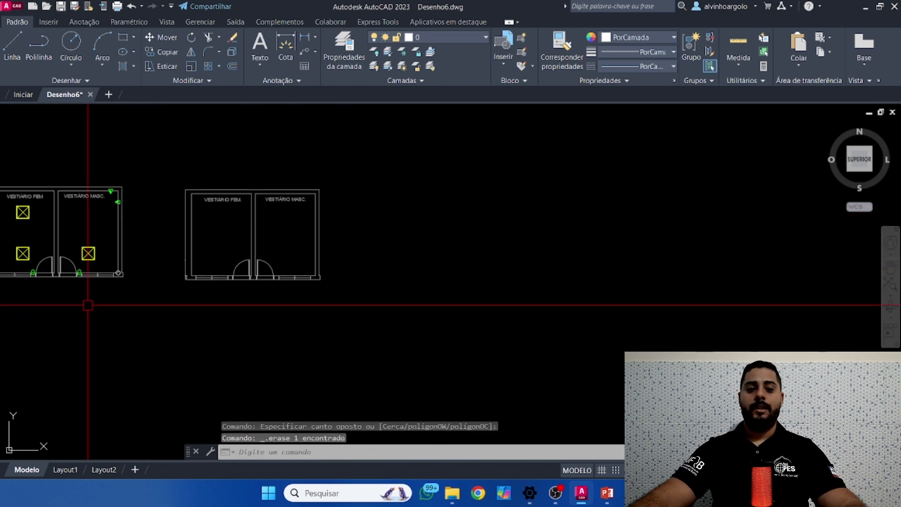
{"action": "left_click", "coordinate": [267, 224]}
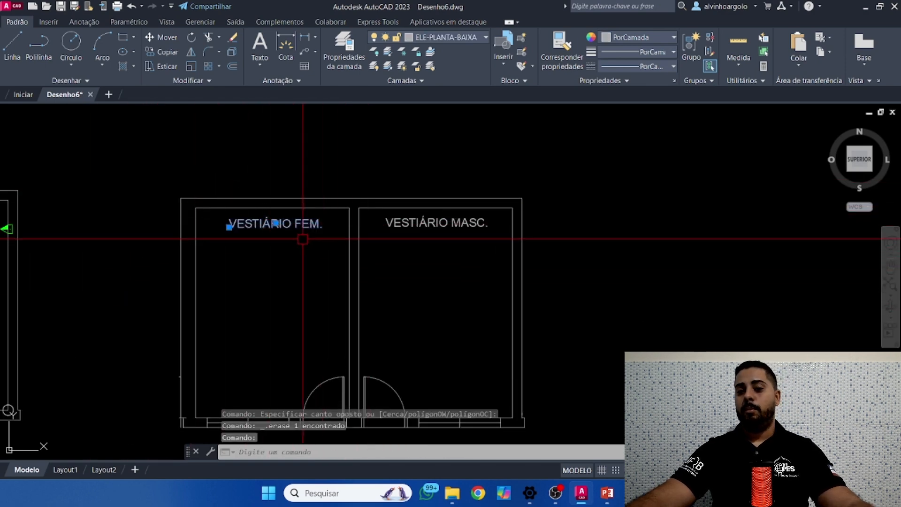
{"action": "scroll", "coordinate": [289, 238], "scroll_direction": "up", "scroll_amount": 2}
{"action": "double_click", "coordinate": [321, 217]}
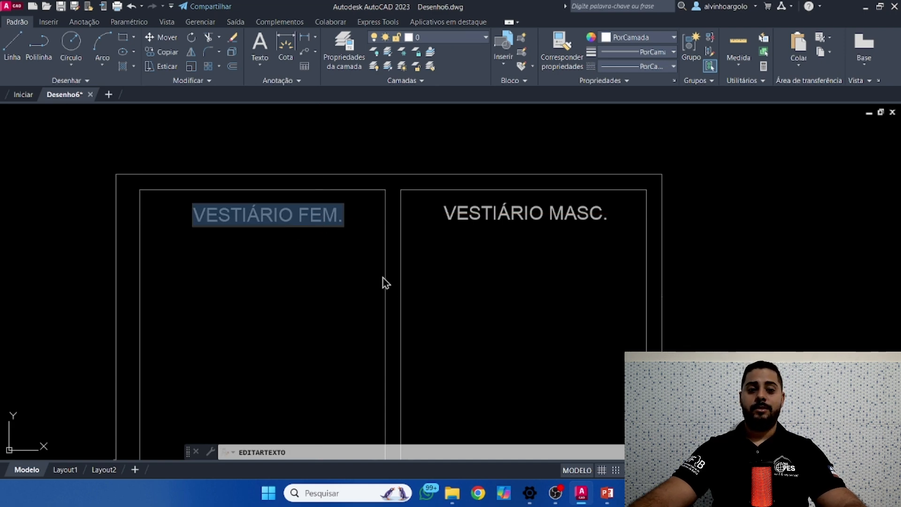
{"action": "key", "text": "Escape"}
{"action": "key", "text": "Escape"}
{"action": "scroll", "coordinate": [385, 280], "scroll_direction": "down", "scroll_amount": 4}
{"action": "scroll", "coordinate": [386, 281], "scroll_direction": "down", "scroll_amount": 2}
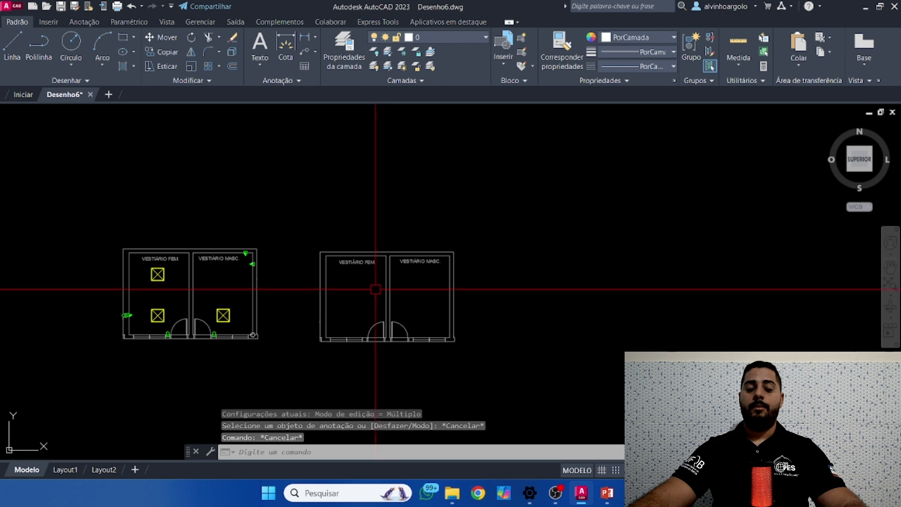